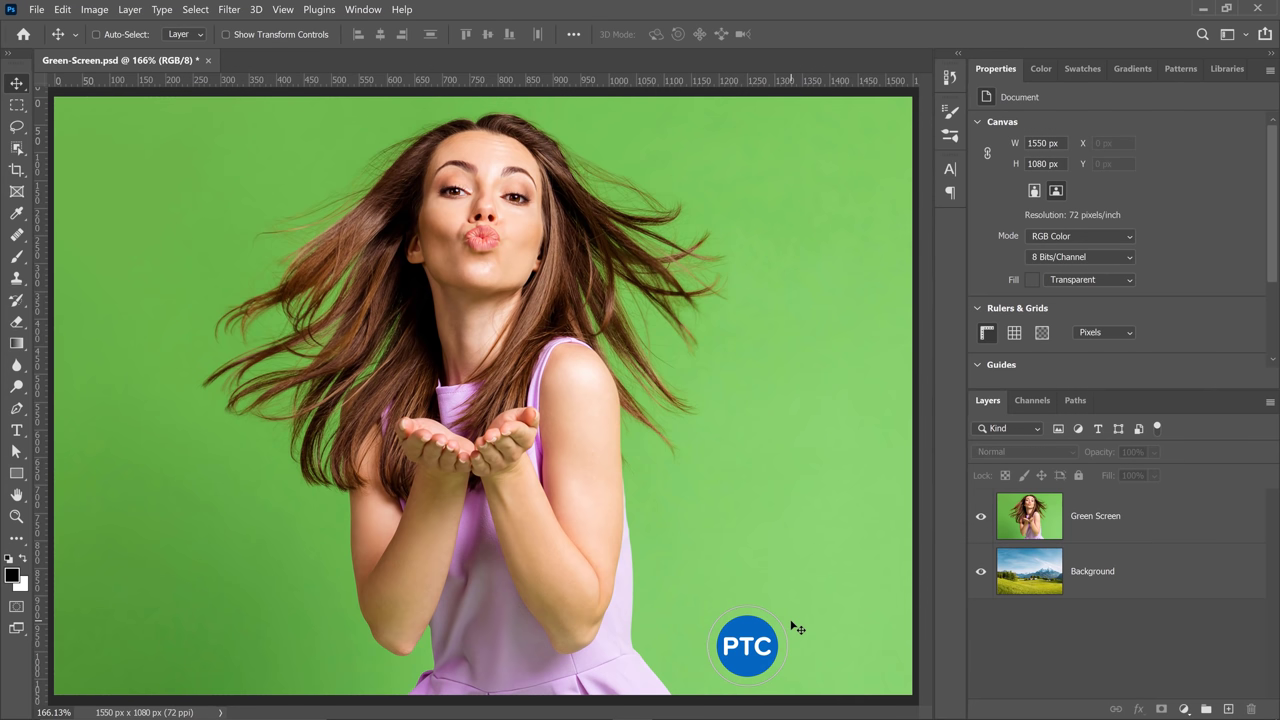
Step: Make the Green Screen portrait layer, above the landscape Background, the active layer
click(1094, 522)
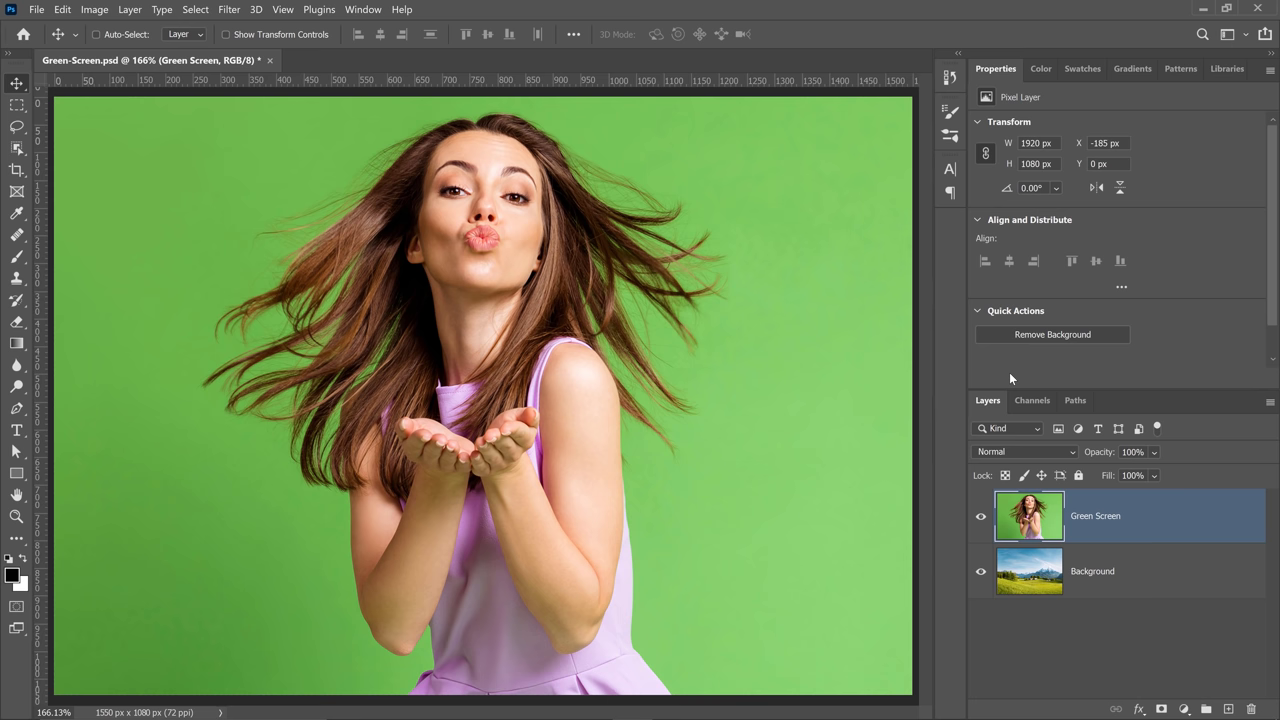
Step: Build a Color Range selection of the green backdrop's shades at Fuzziness 32, with Invert on
click(195, 9)
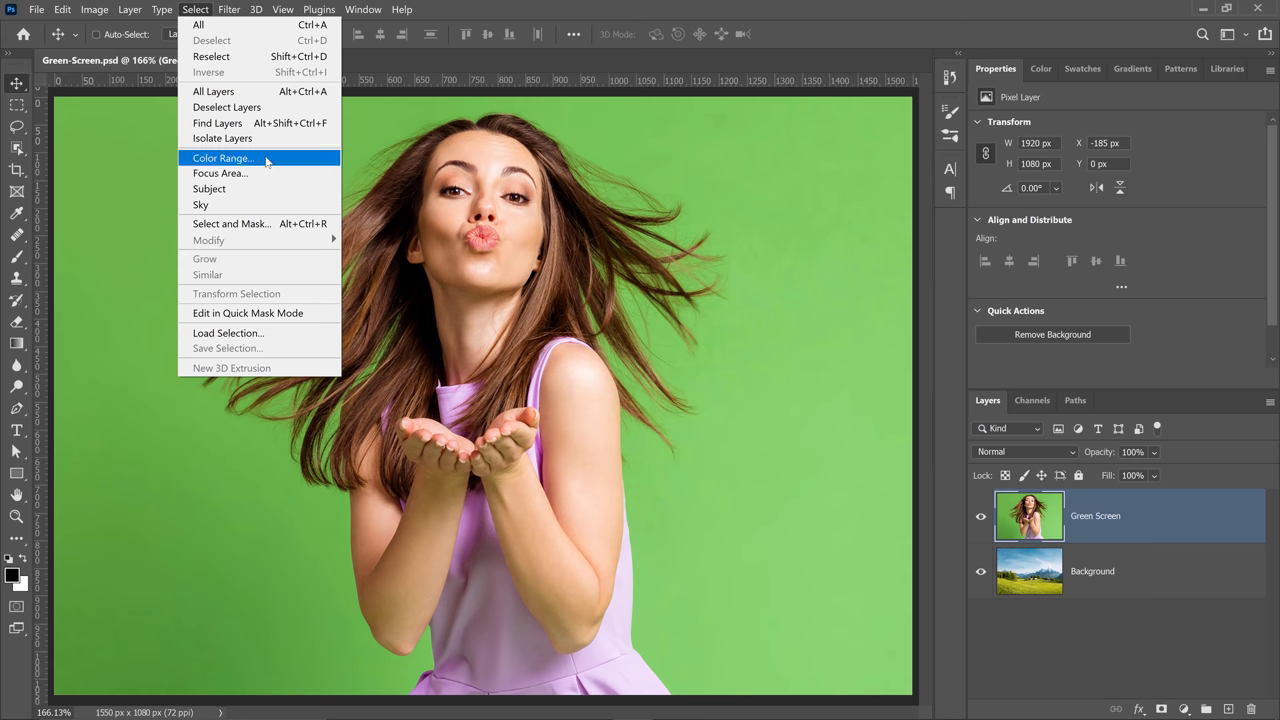
click(286, 158)
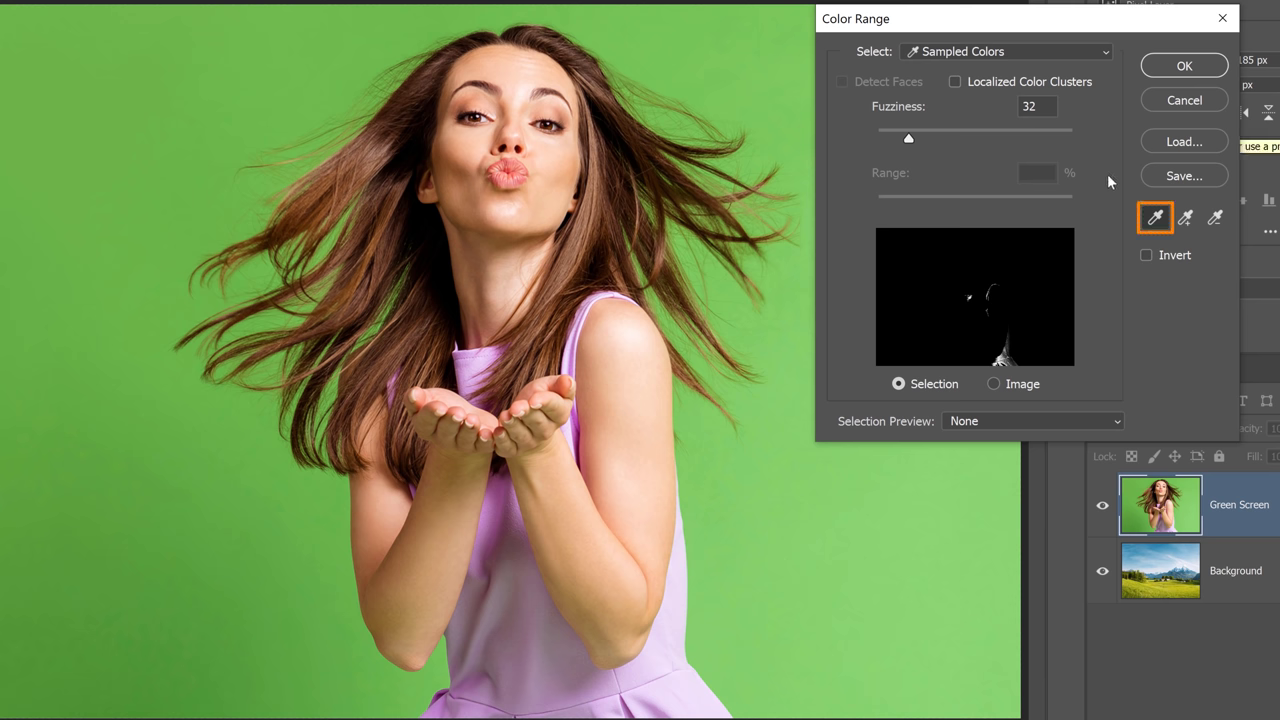
click(124, 222)
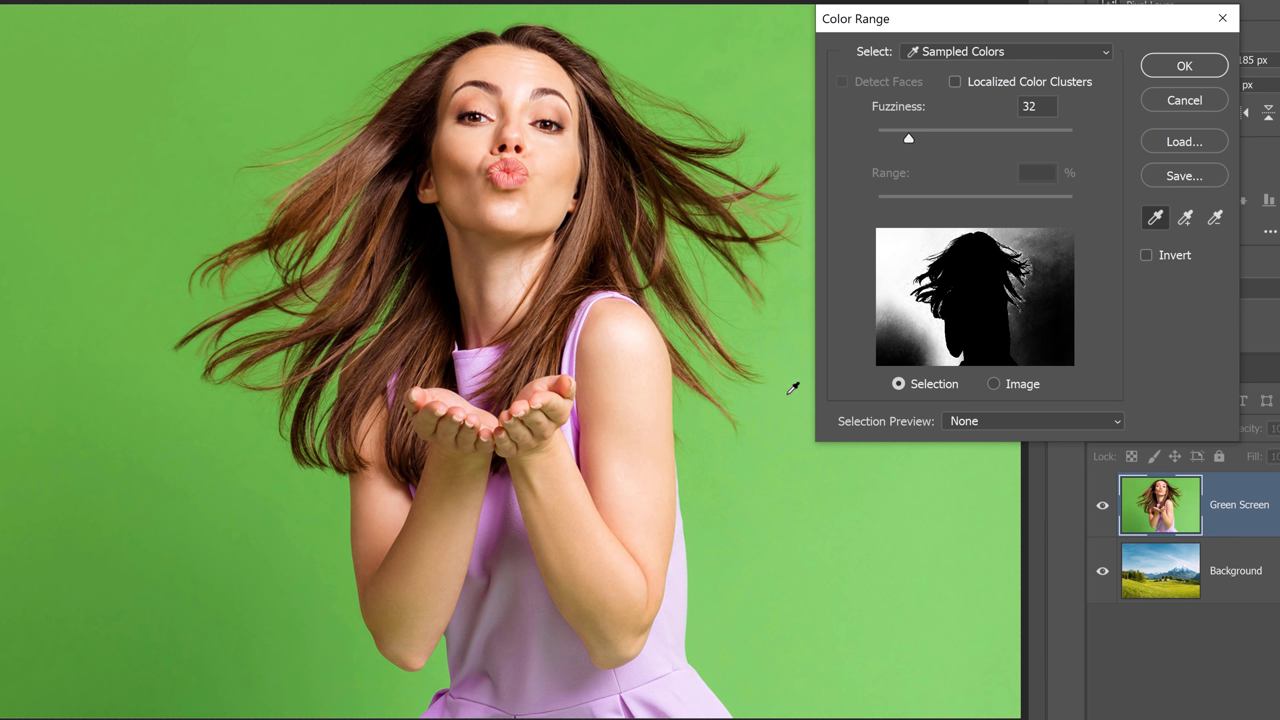
key(shift)
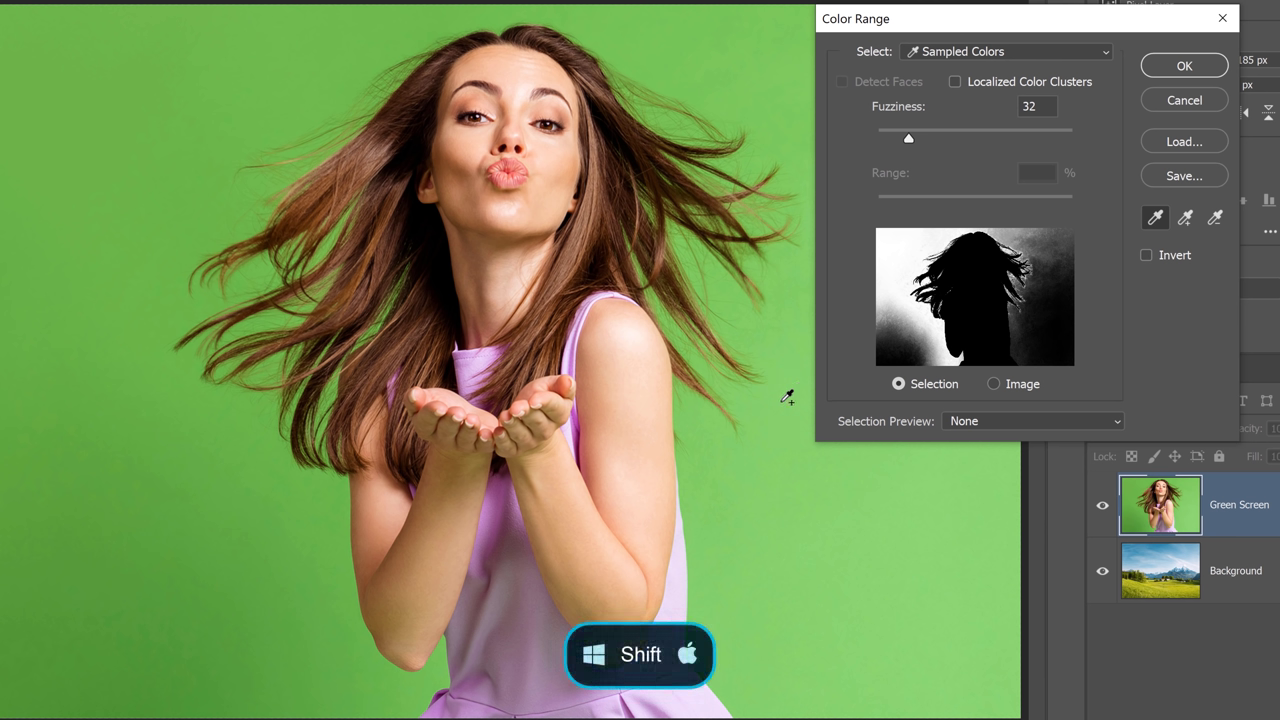
drag(111, 171, 146, 620)
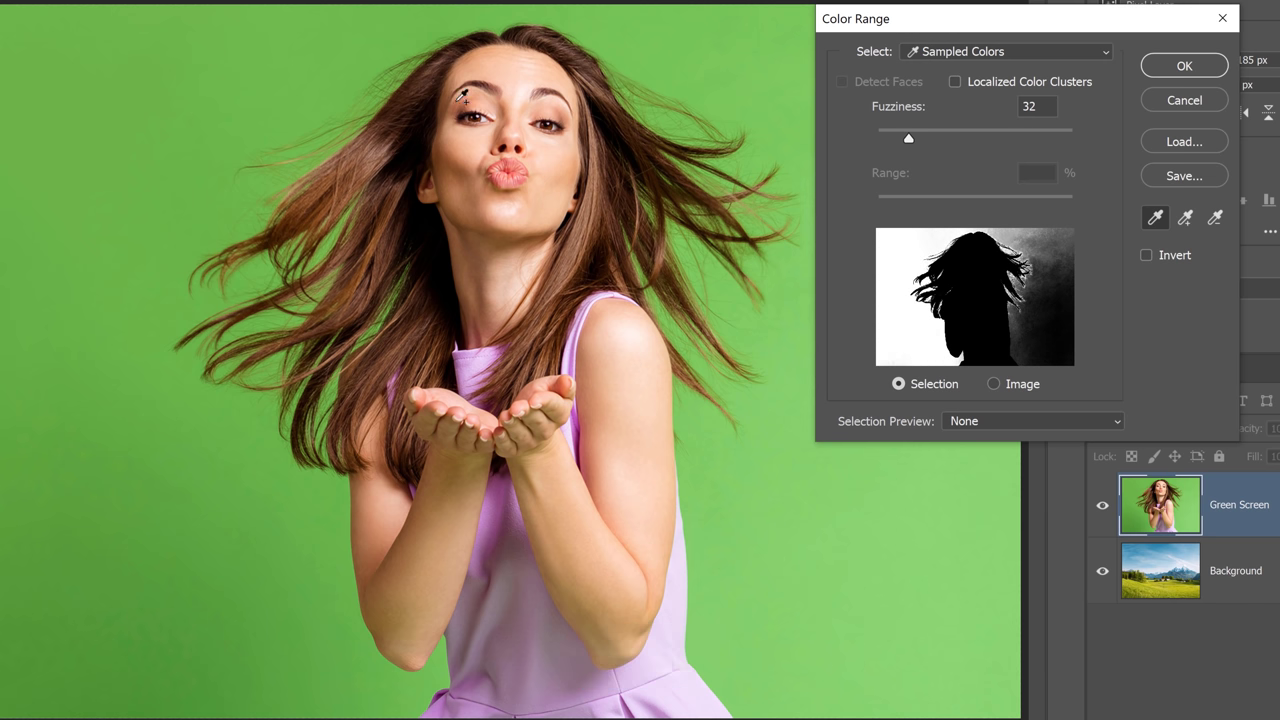
mouse_move(718, 42)
mouse_down()
mouse_move(789, 99)
mouse_move(798, 484)
mouse_move(833, 610)
mouse_move(879, 623)
mouse_up()
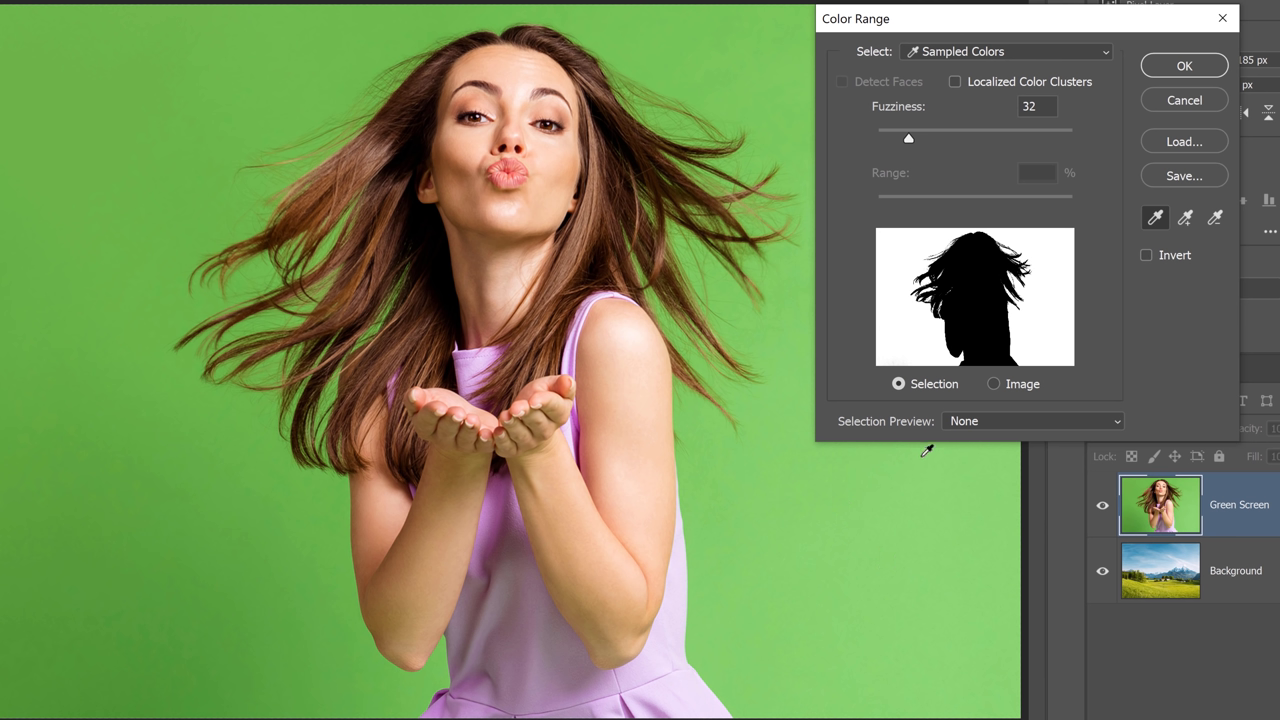
click(1147, 256)
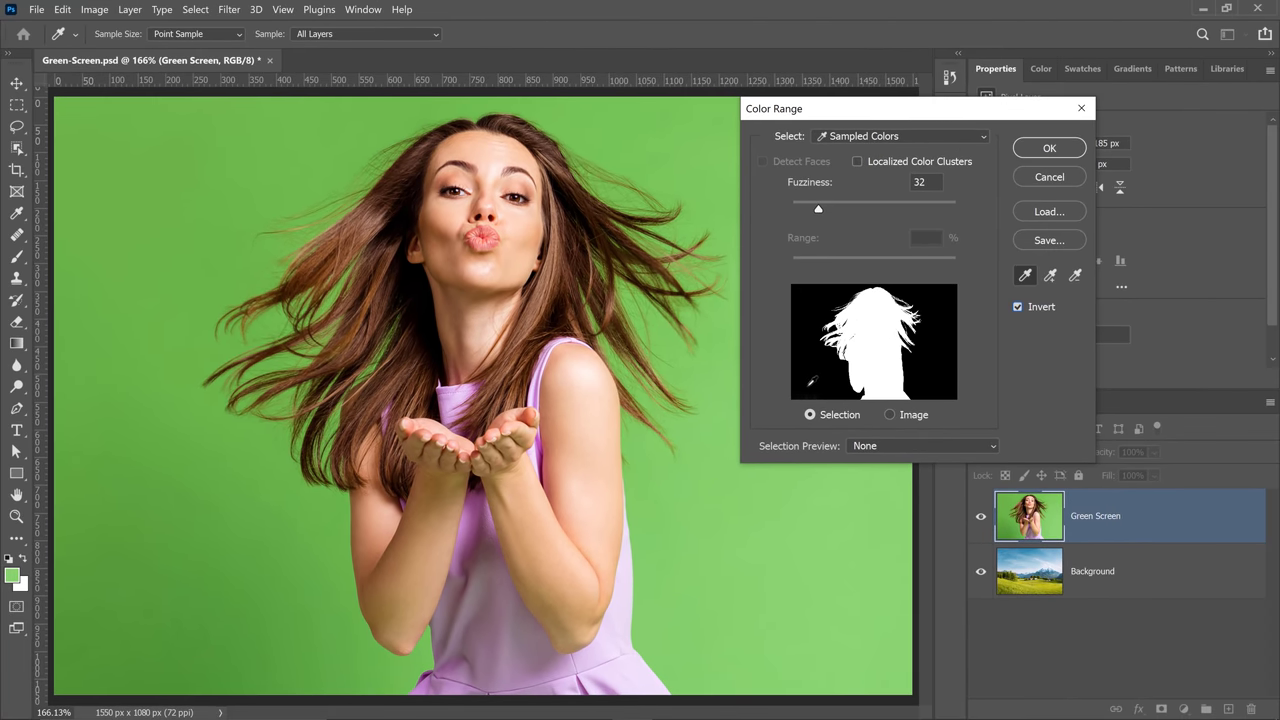
key(shift)
Step: Add three more green shades from the backdrop to the Color Range sample
shift+click(138, 652)
shift+click(354, 669)
shift+click(734, 577)
Step: Preview the cutout on Black Matte, White Matte, then Black Matte again, and accept the selection
click(890, 415)
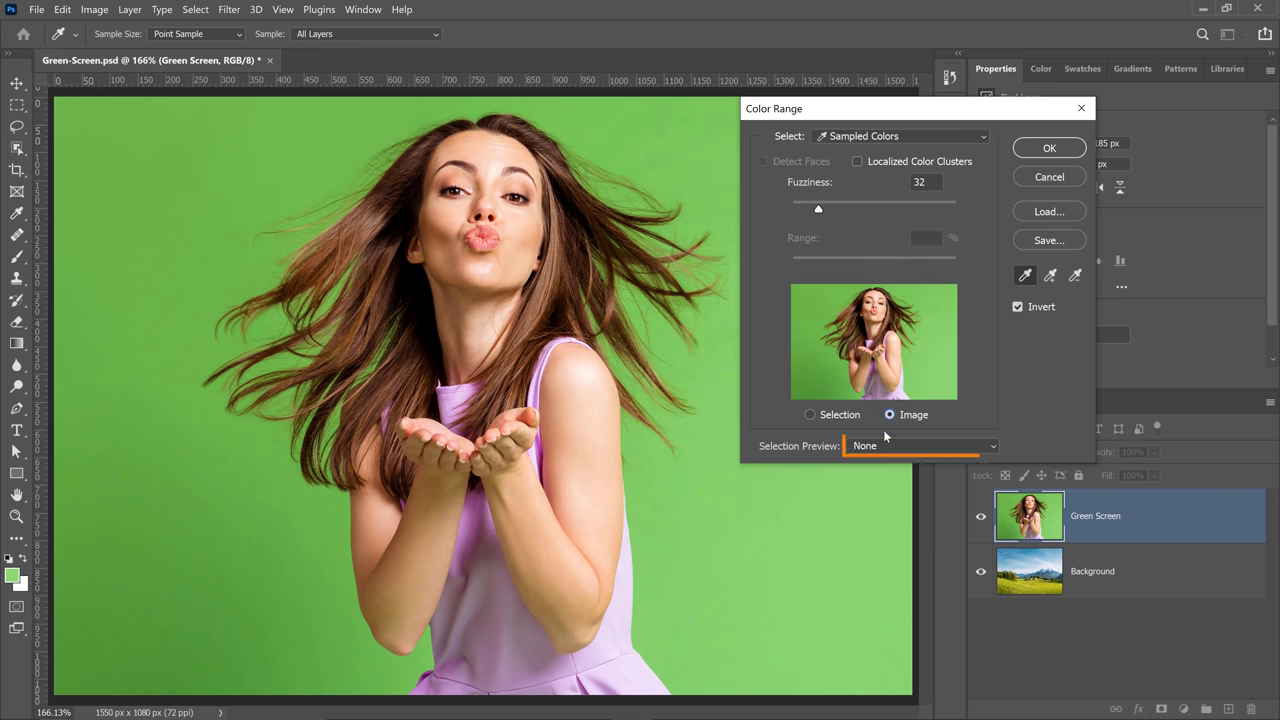
click(887, 447)
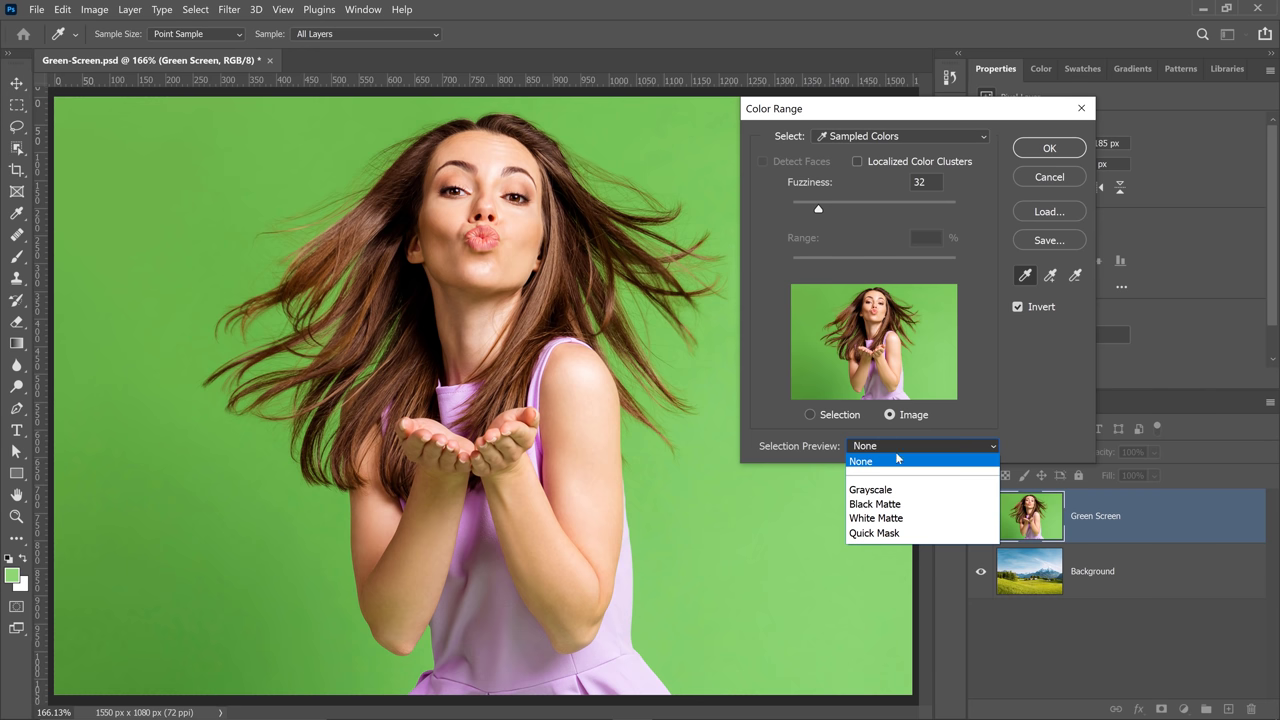
click(897, 504)
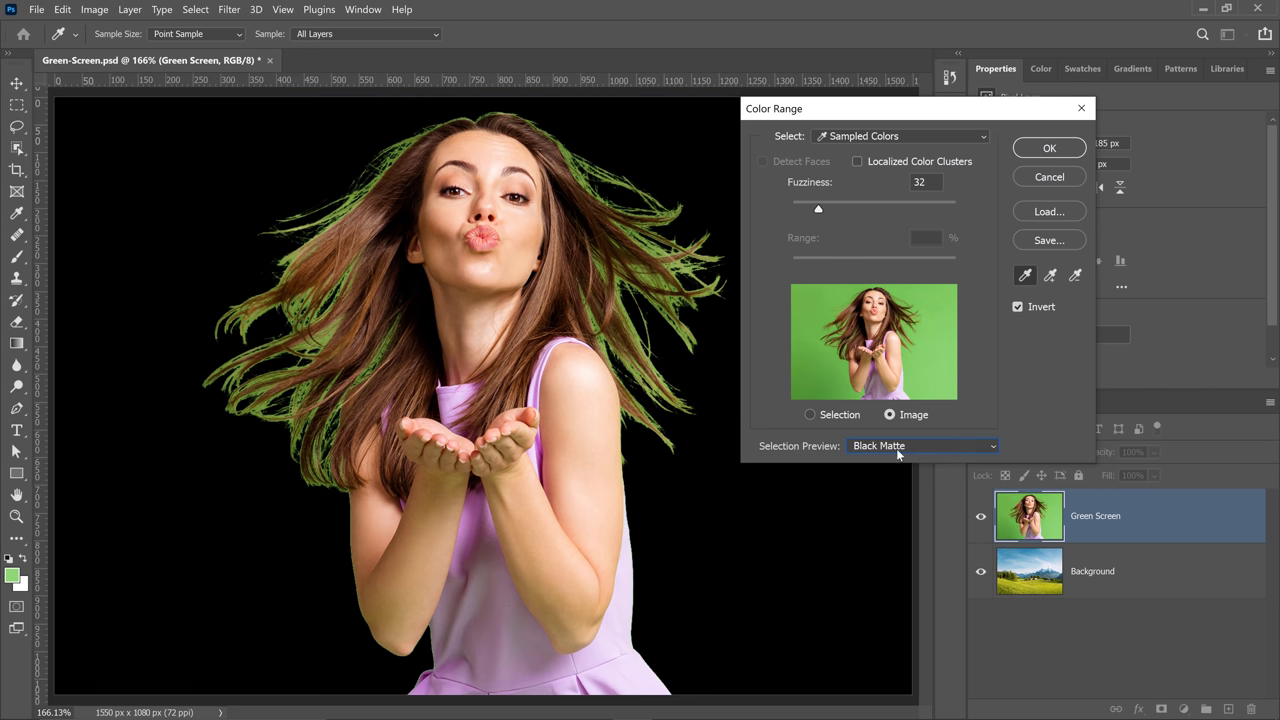
click(903, 447)
click(895, 518)
click(903, 446)
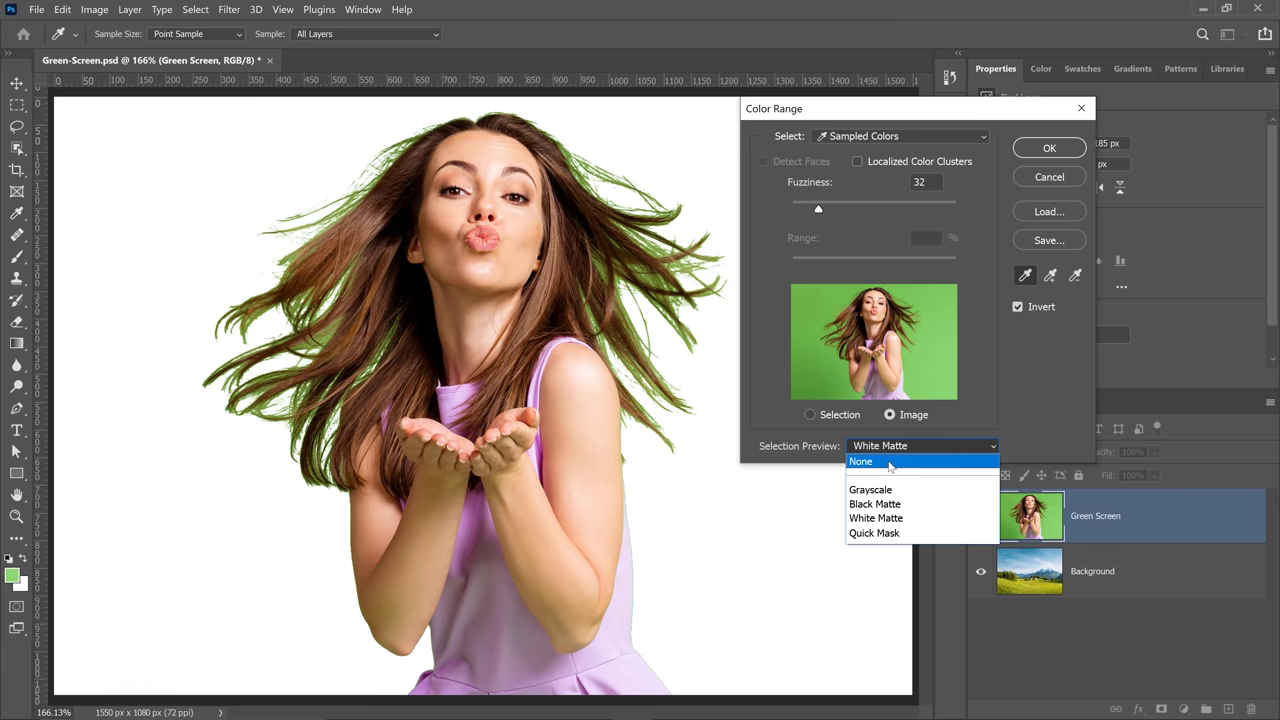
click(886, 503)
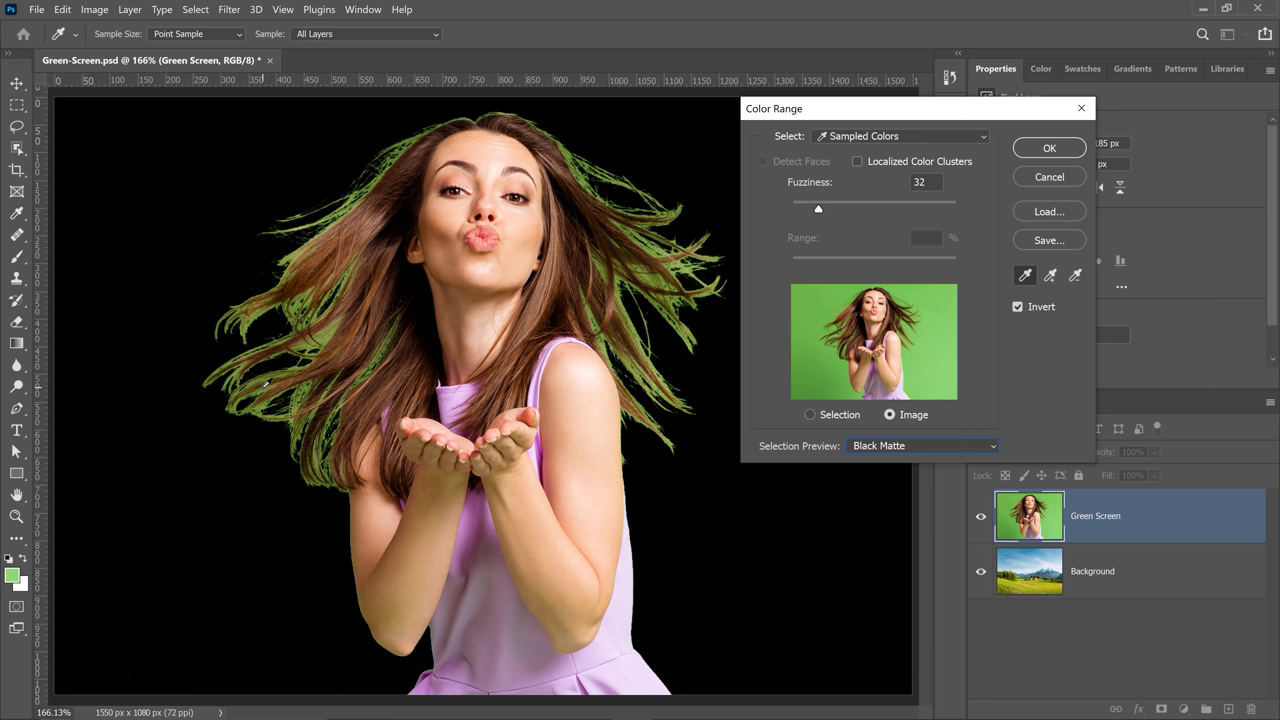
click(1040, 149)
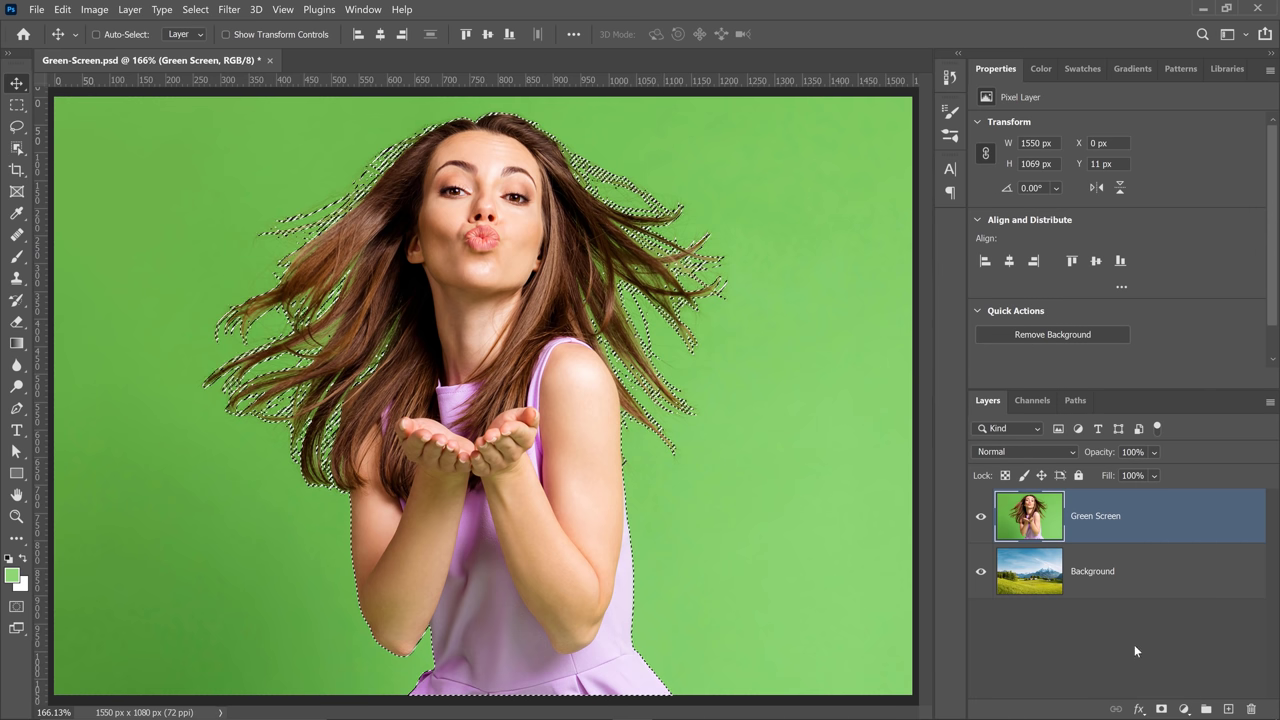
Step: Add a layer mask from the woman selection so the mountain meadow replaces the green backdrop
click(1161, 709)
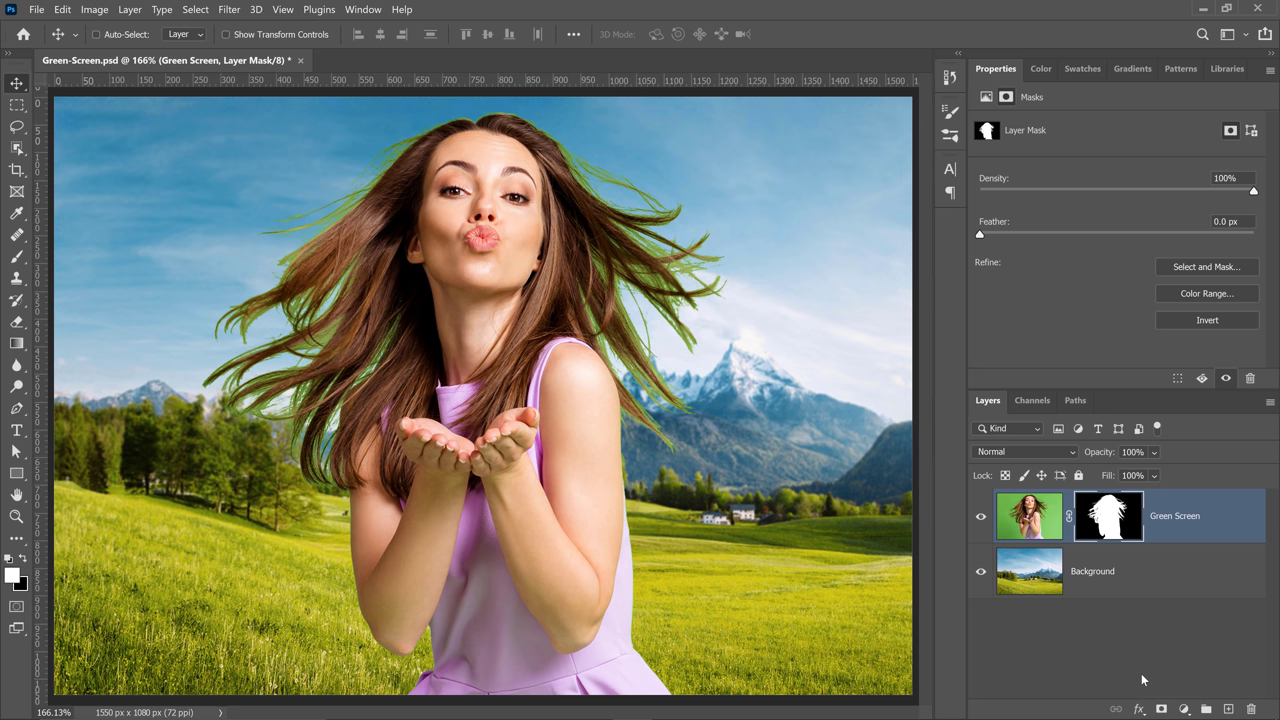
Step: Add a near-black 181818 Solid Color fill above Background, then target the Green Screen mask
click(1164, 590)
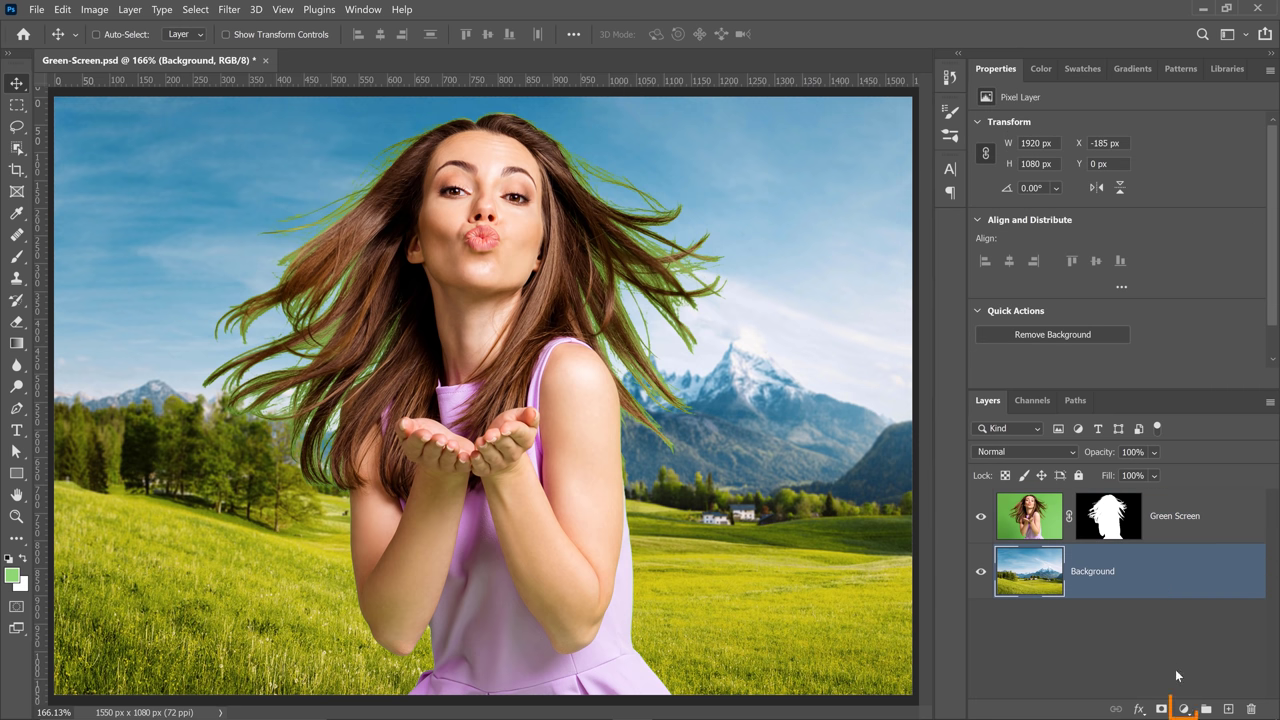
click(1184, 709)
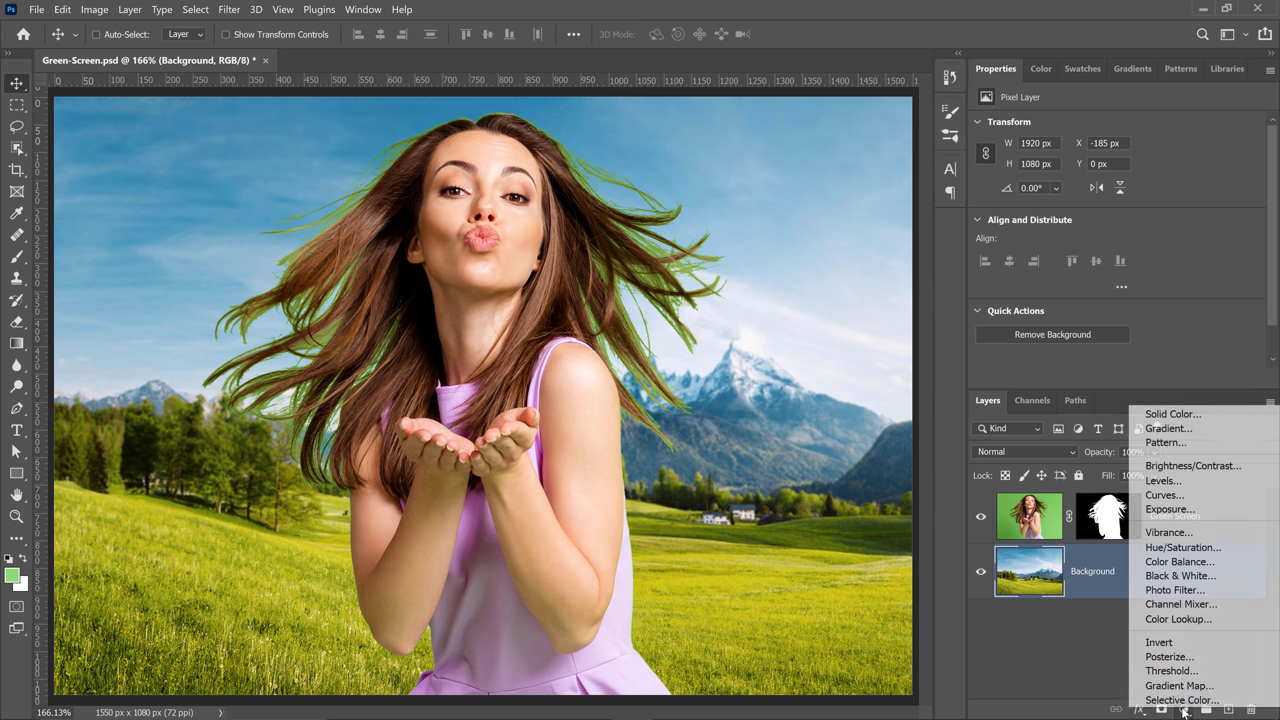
click(1188, 414)
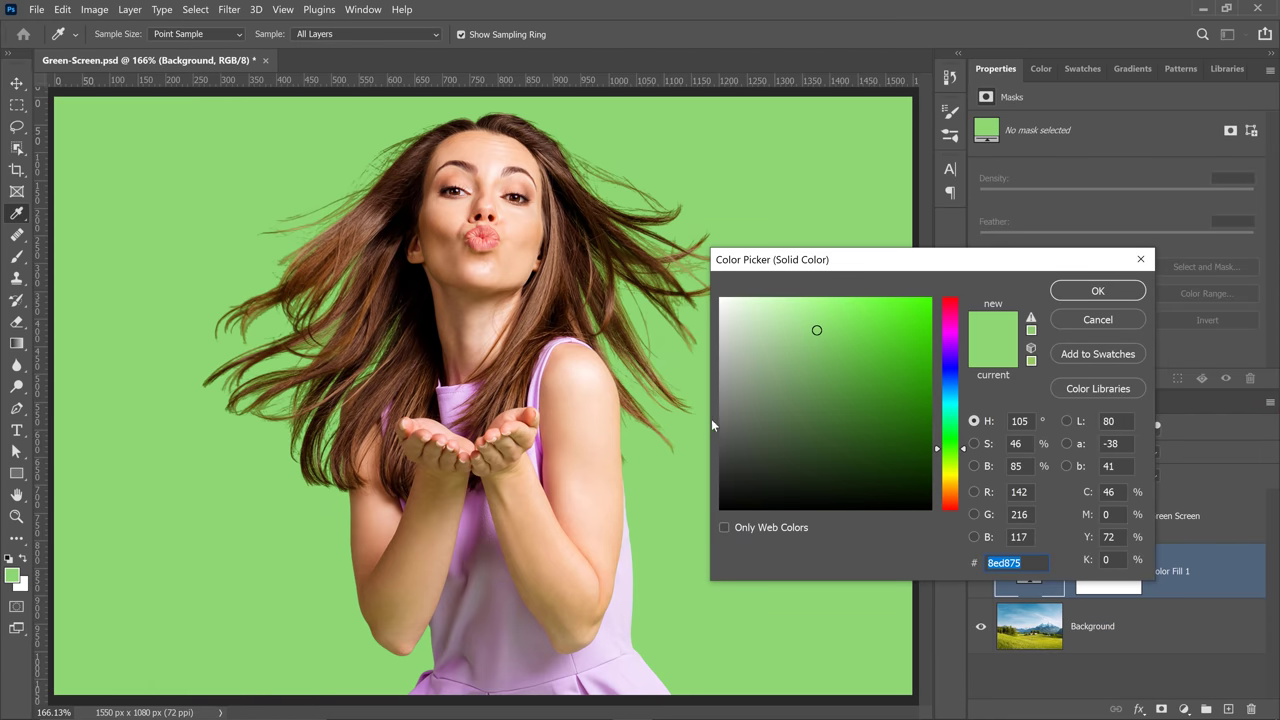
click(718, 417)
drag(718, 417, 720, 490)
click(1098, 290)
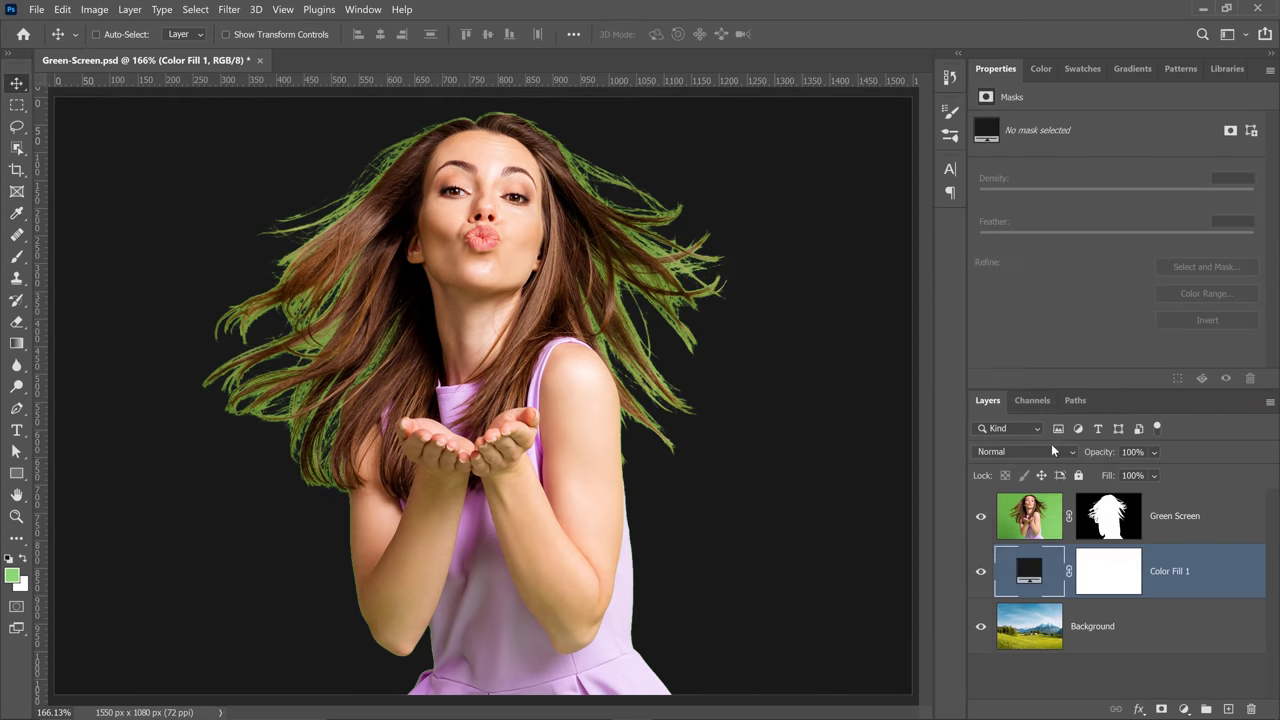
click(1106, 524)
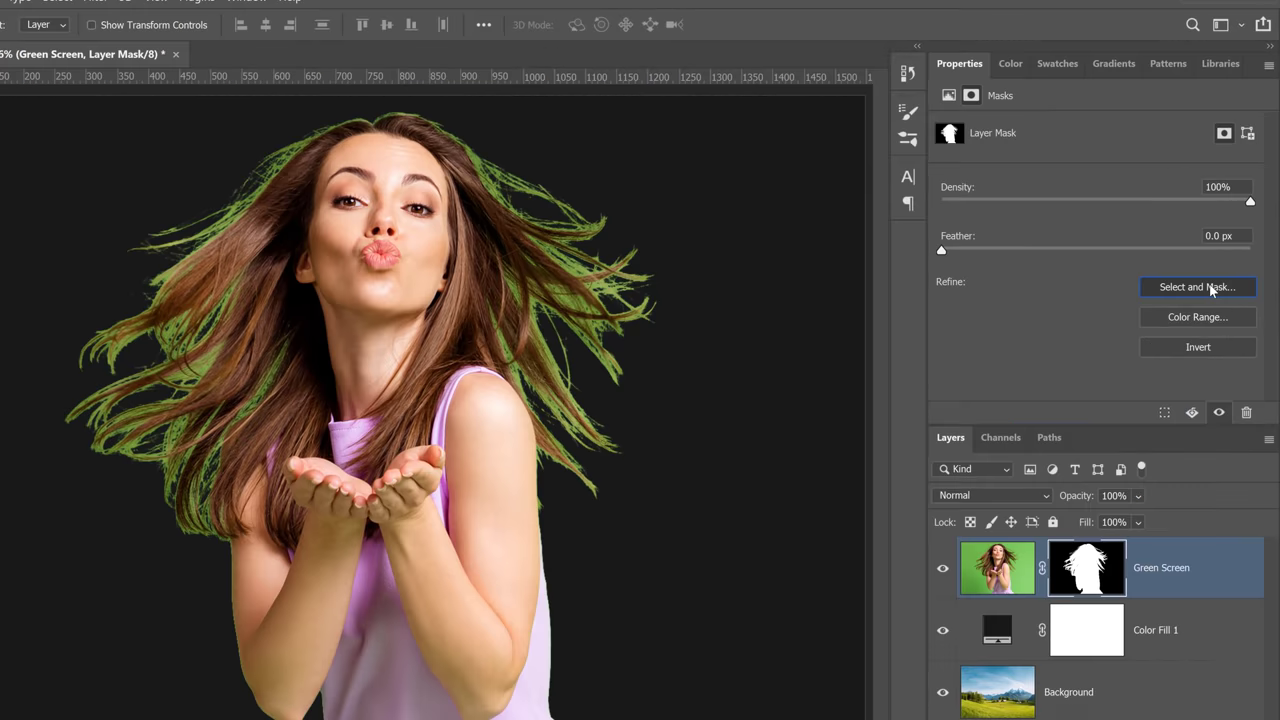
Step: Open Select and Mask in On Black view and zoom in on the left arm's edge
click(1144, 451)
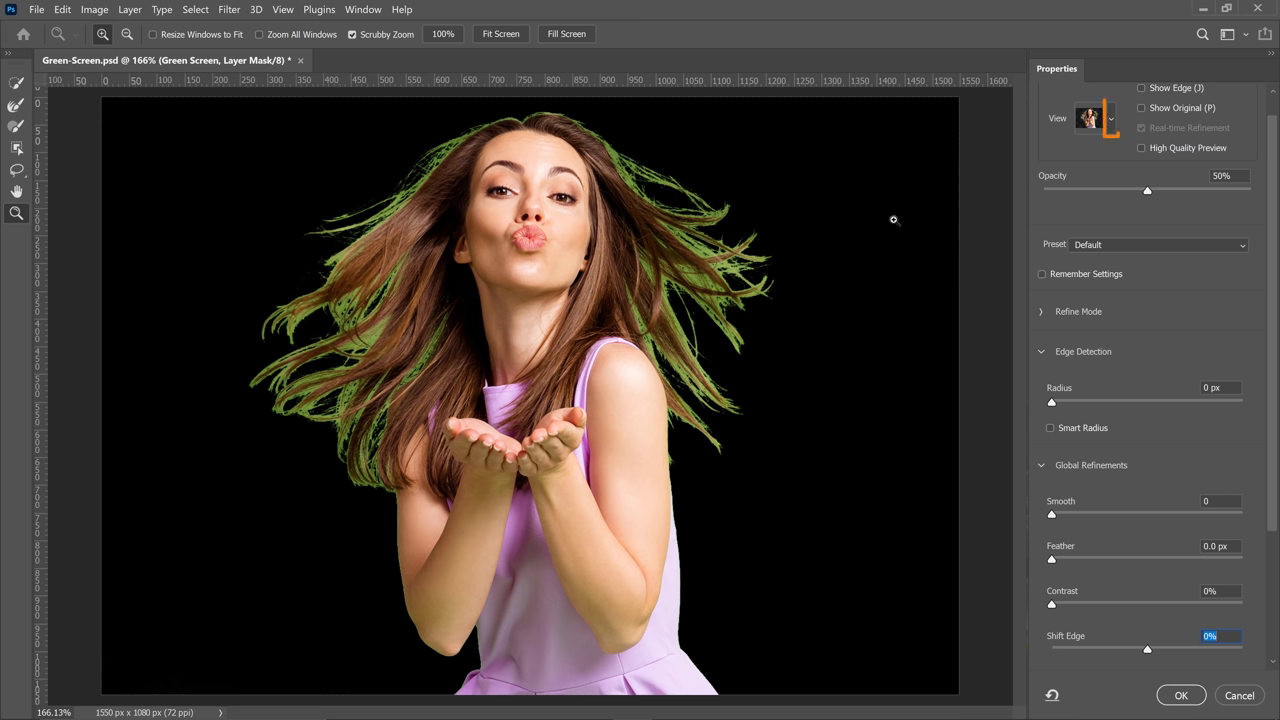
click(1108, 118)
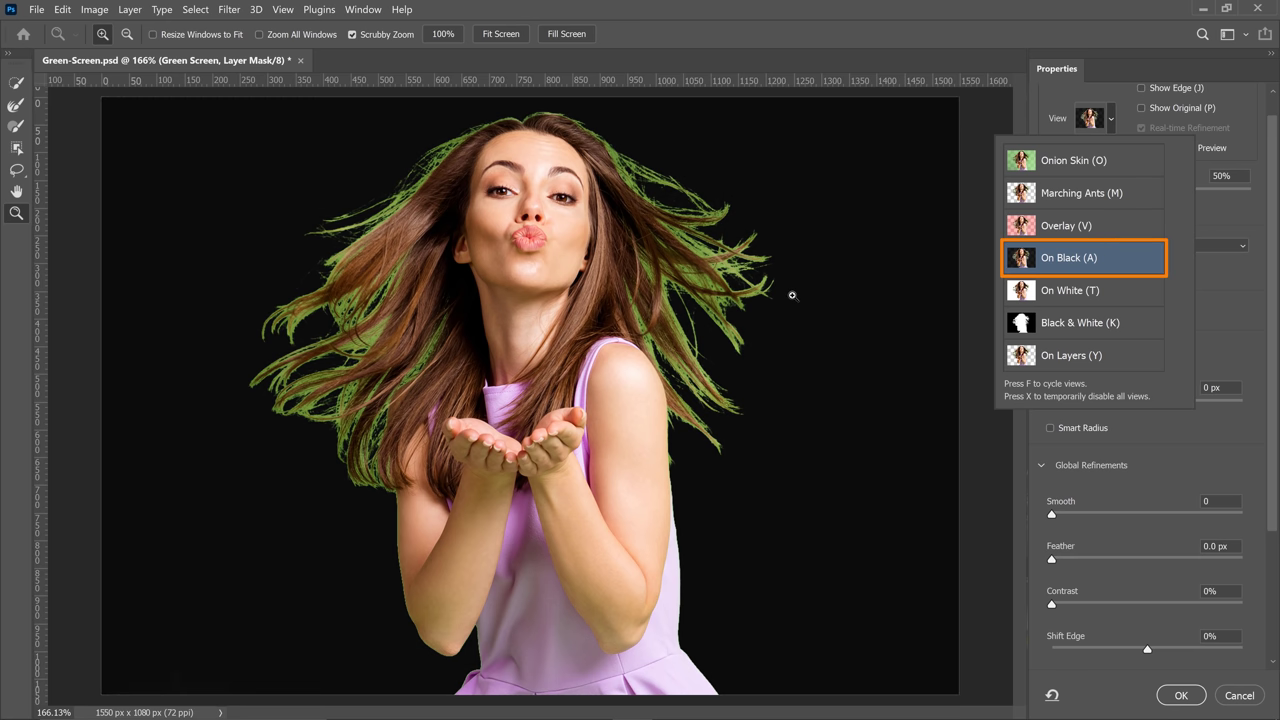
click(1255, 147)
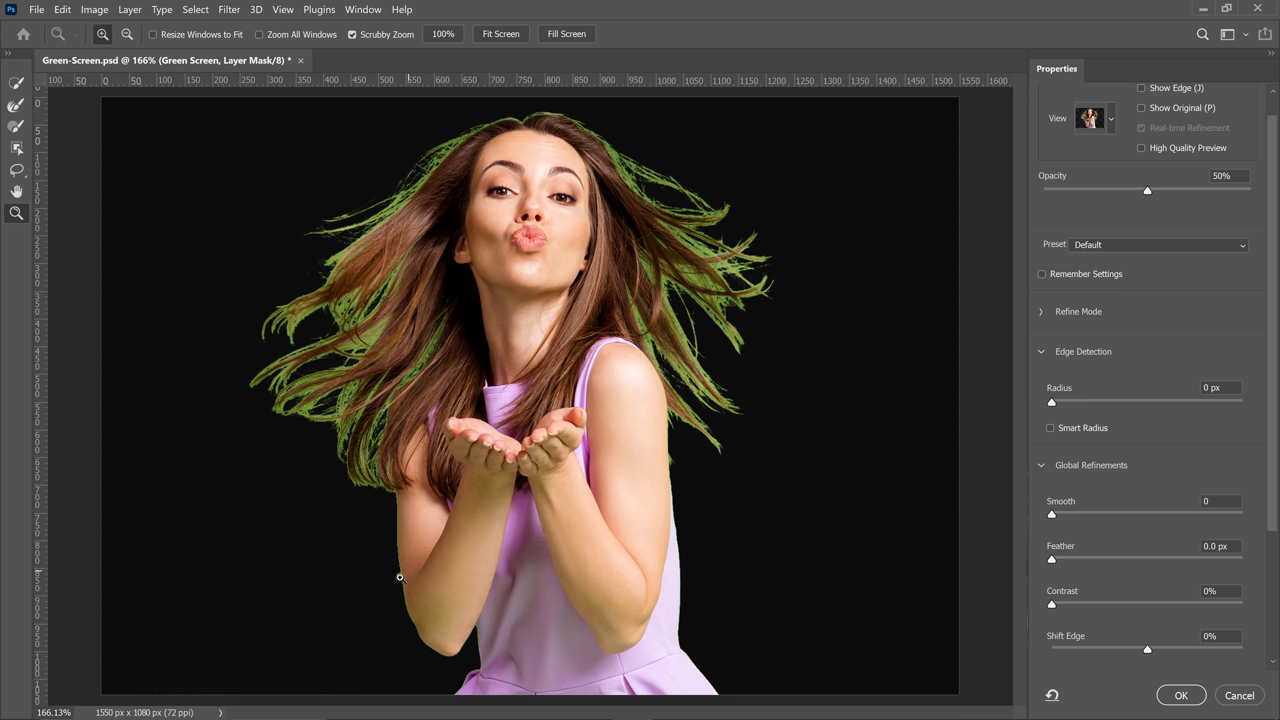
drag(400, 578, 400, 568)
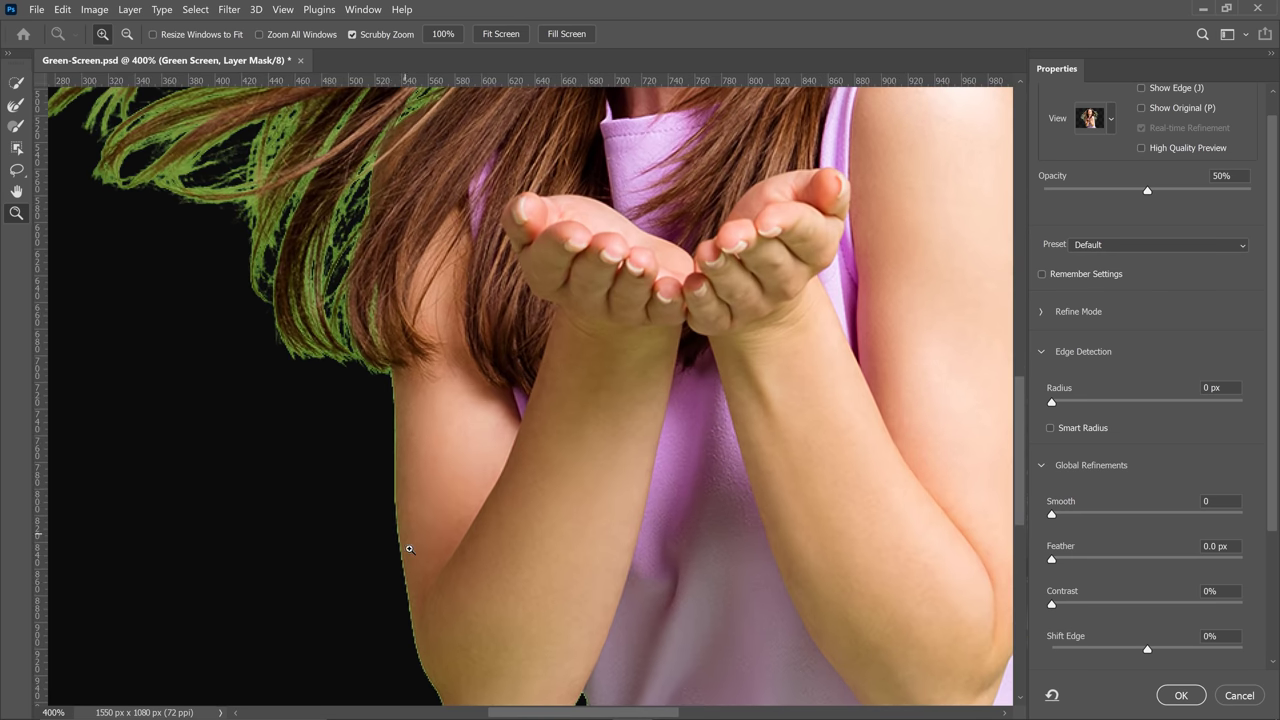
scroll(411, 550, down, 3)
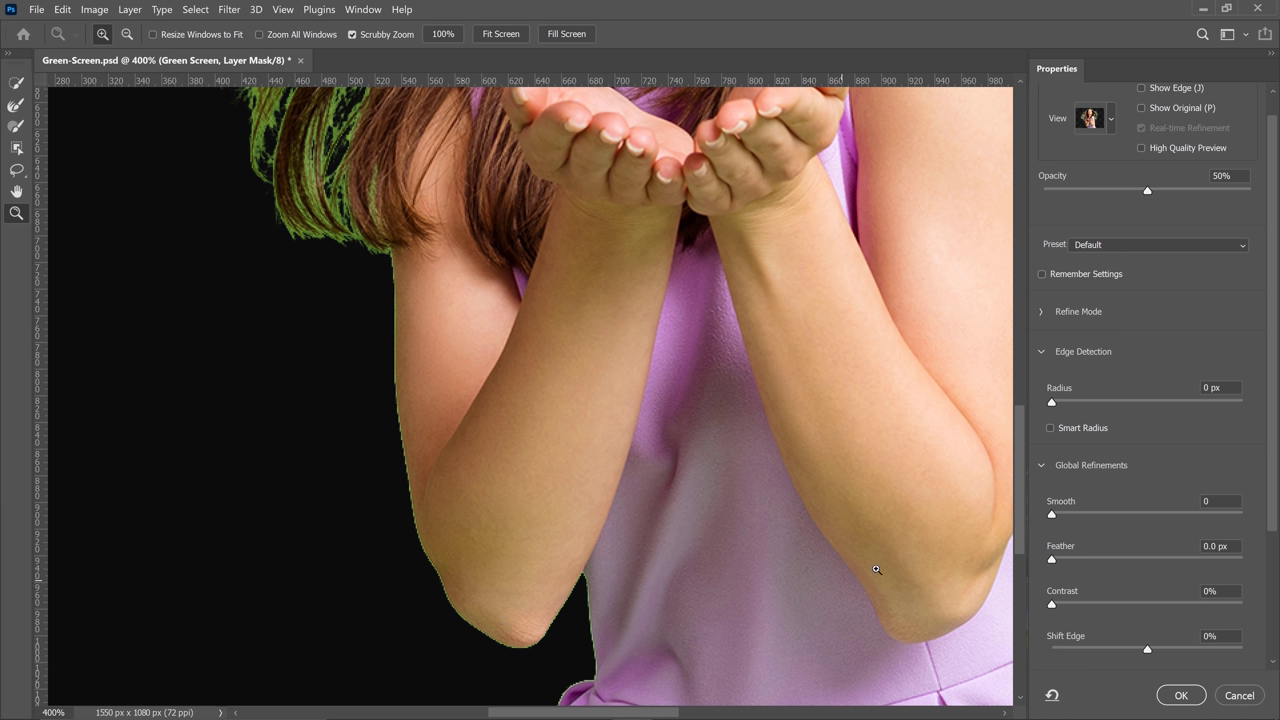
Step: Set Smooth 11, Contrast 25% and Shift Edge -14%, and apply the refined mask
drag(1051, 515, 1074, 517)
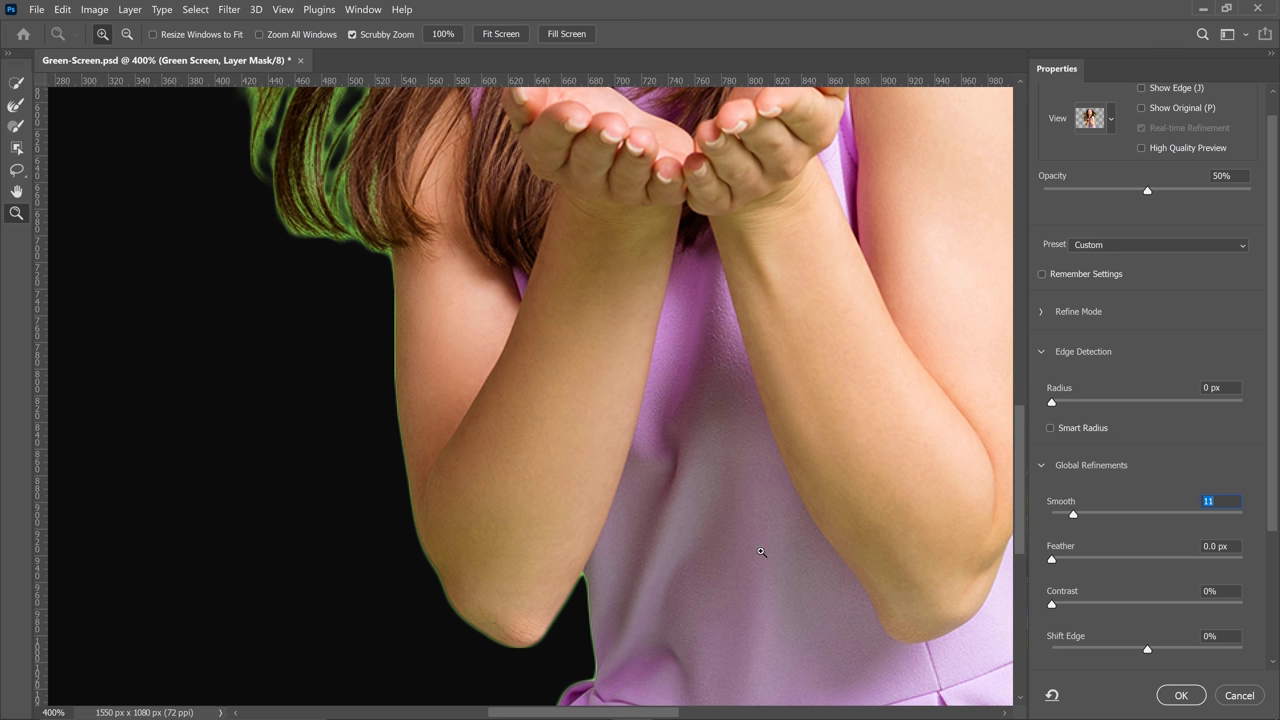
click(1051, 605)
drag(1051, 605, 1099, 604)
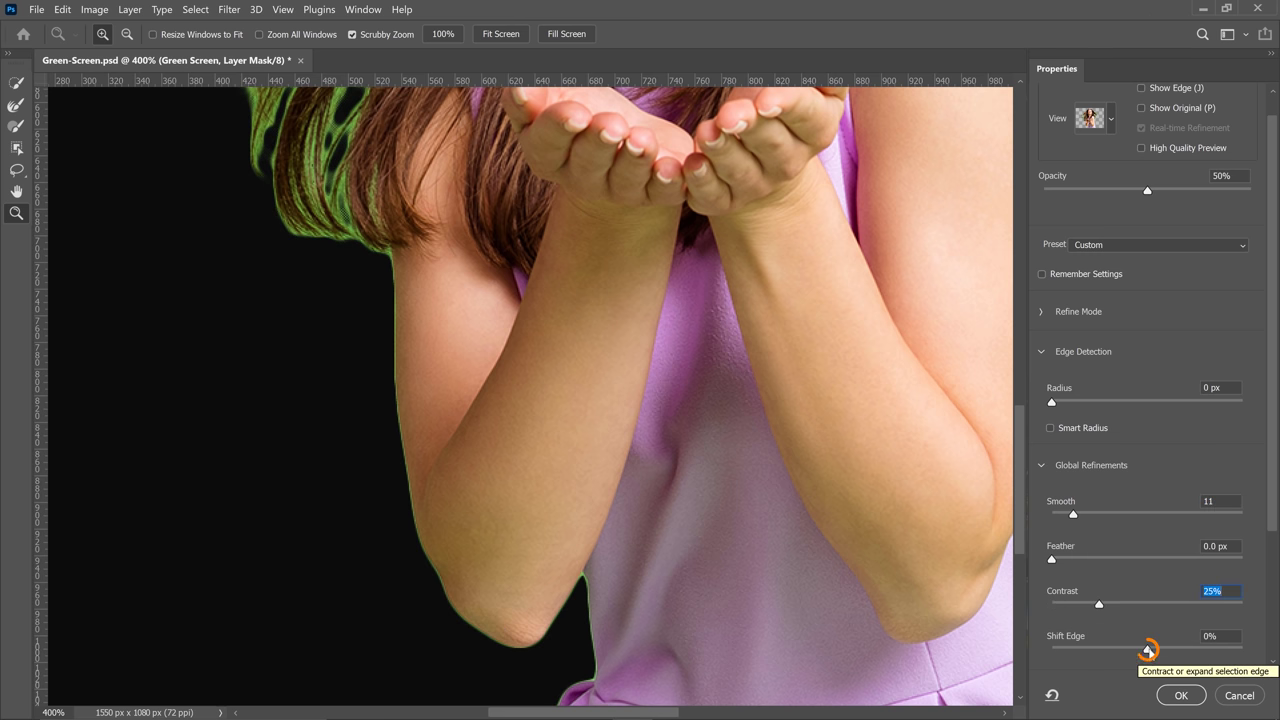
drag(1148, 649, 1134, 658)
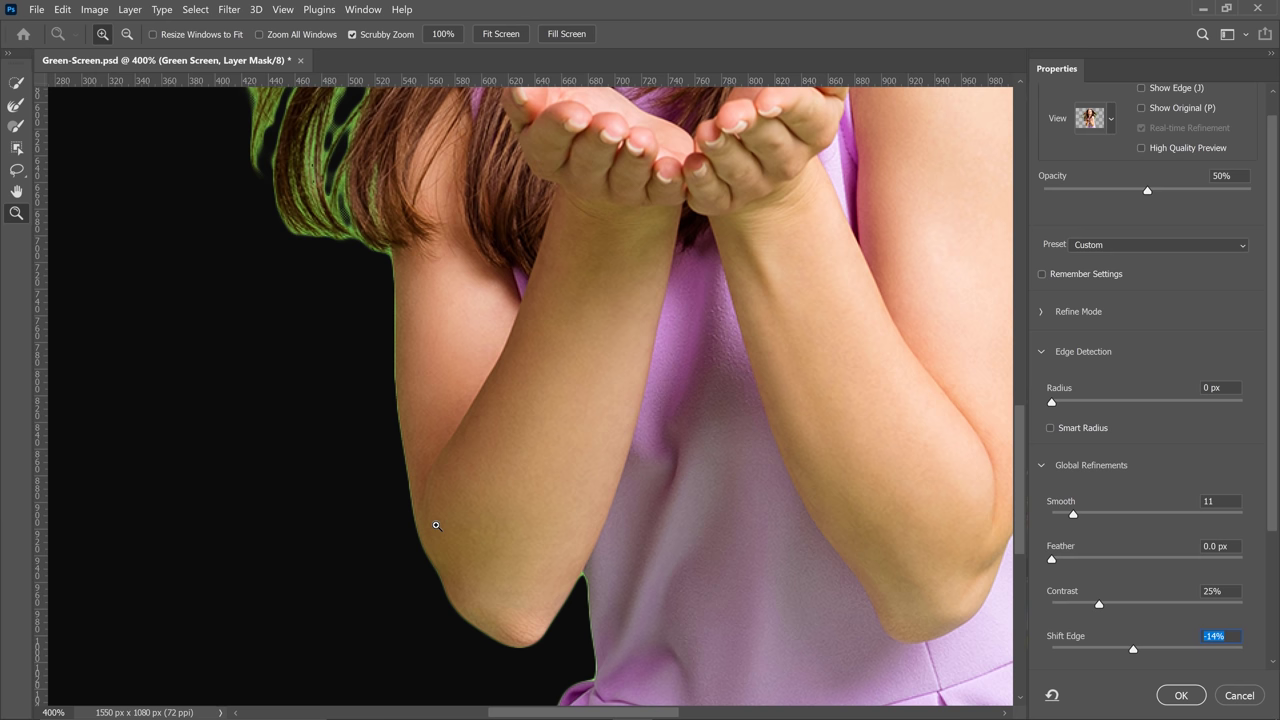
click(1181, 696)
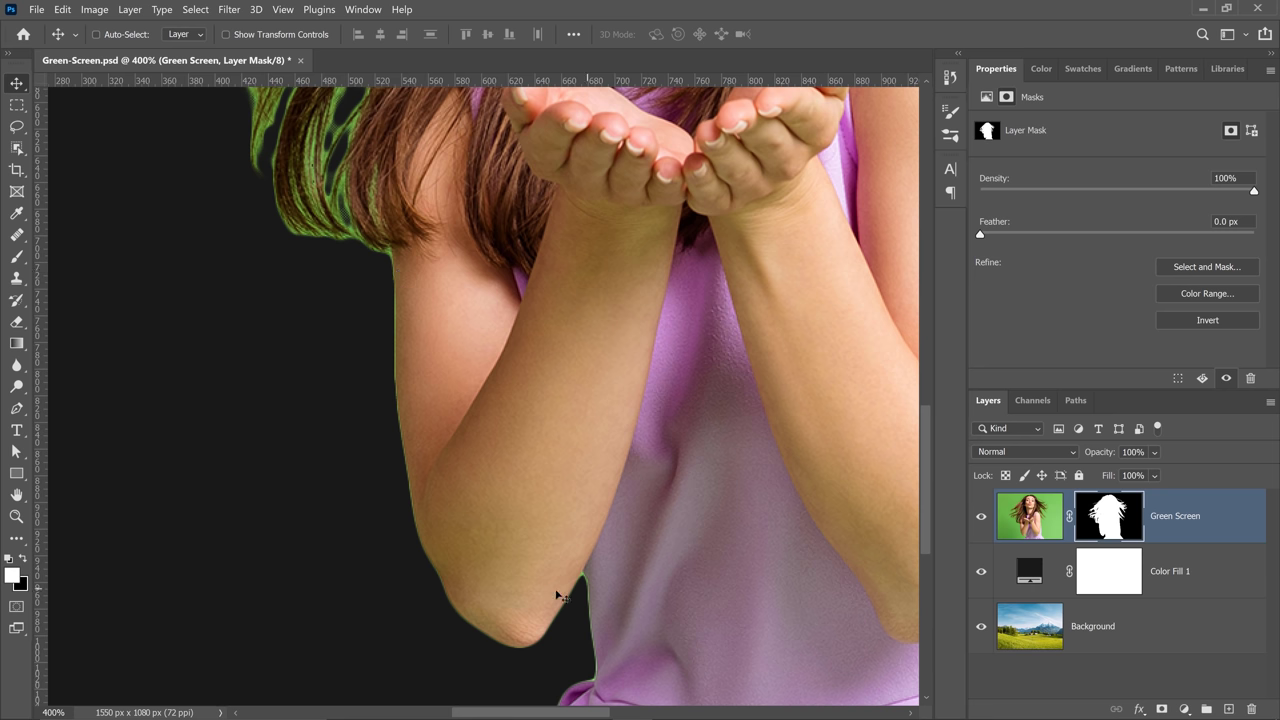
Step: Choose the standard Brush with black foreground, check the forearm edge, then fit the image to screen
click(16, 256)
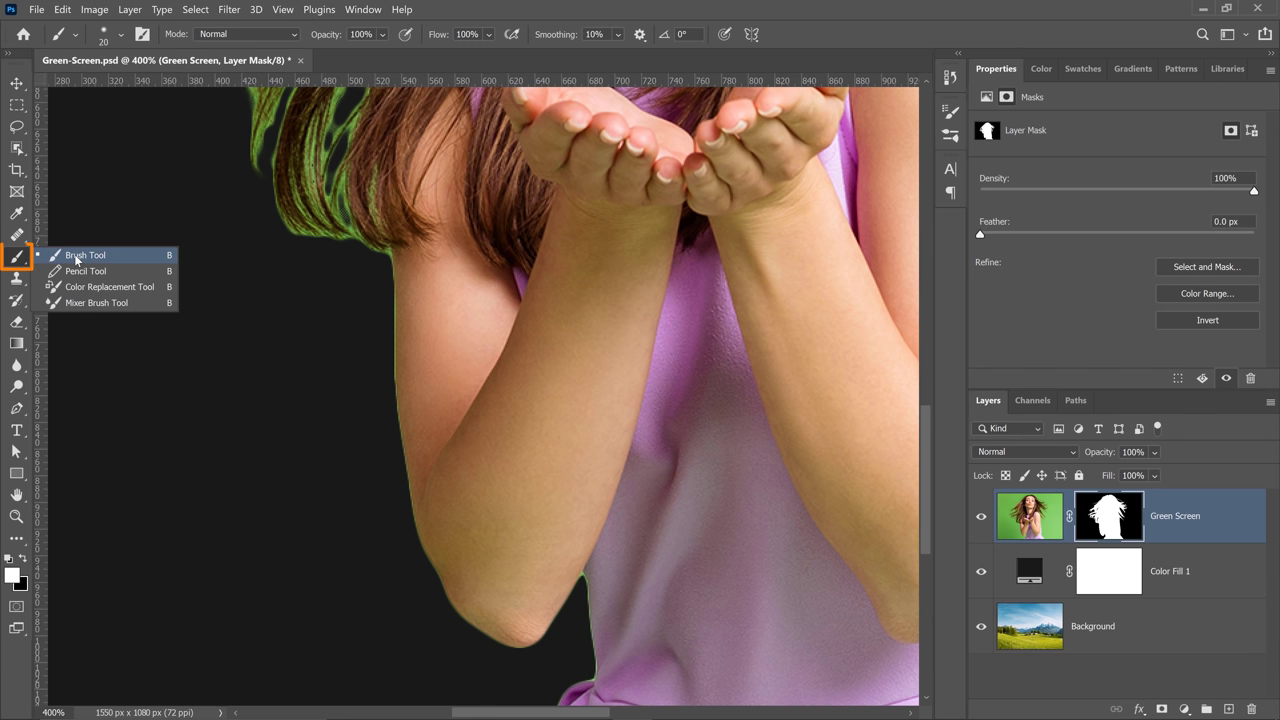
click(75, 259)
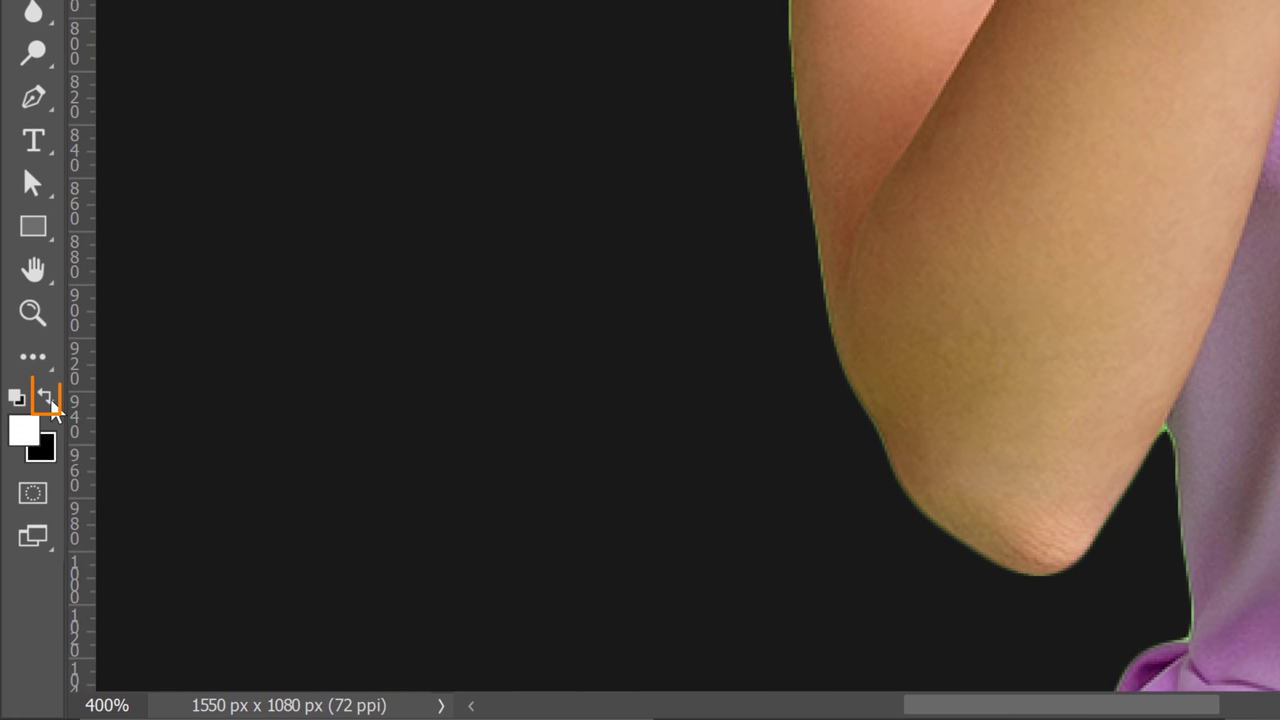
click(52, 403)
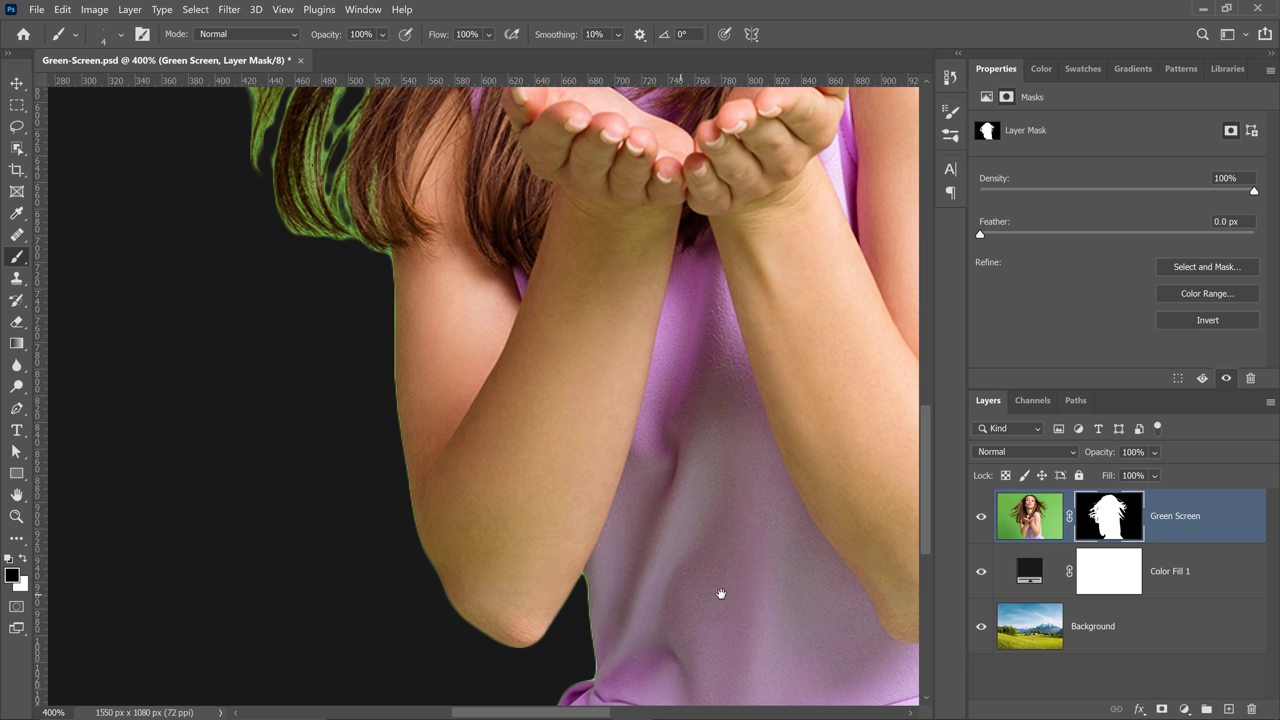
drag(739, 594, 726, 384)
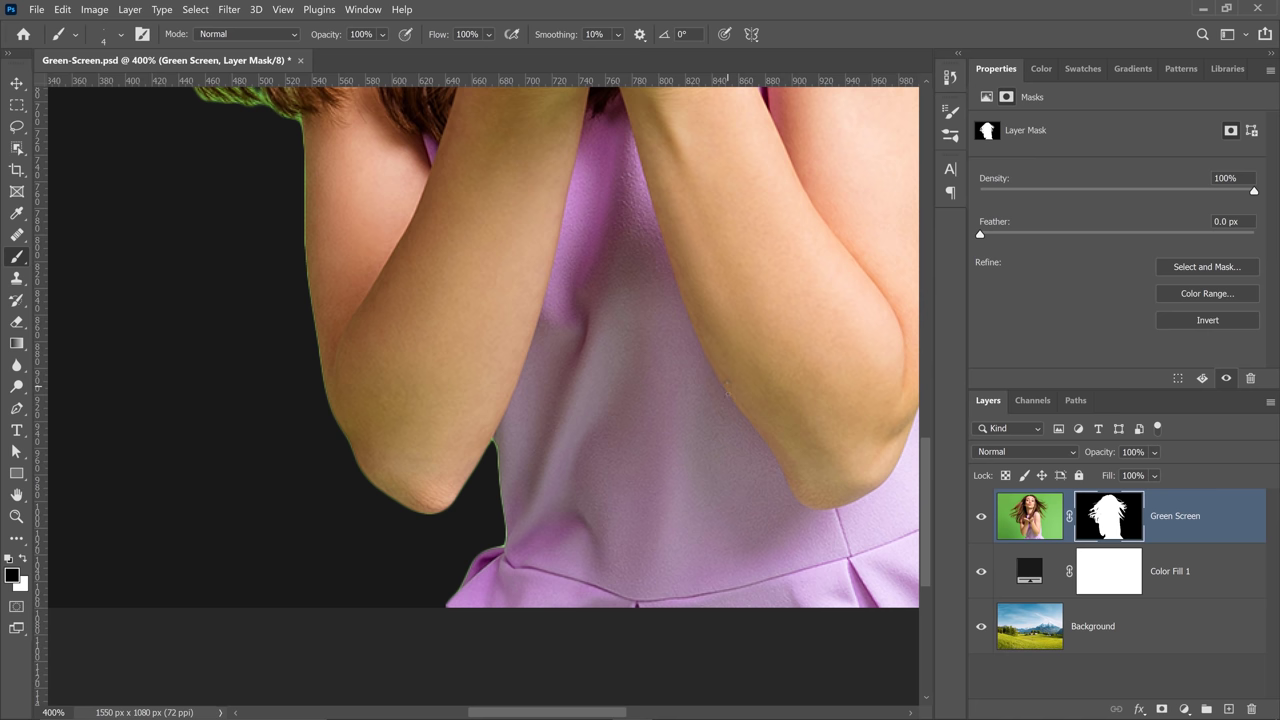
double_click(16, 494)
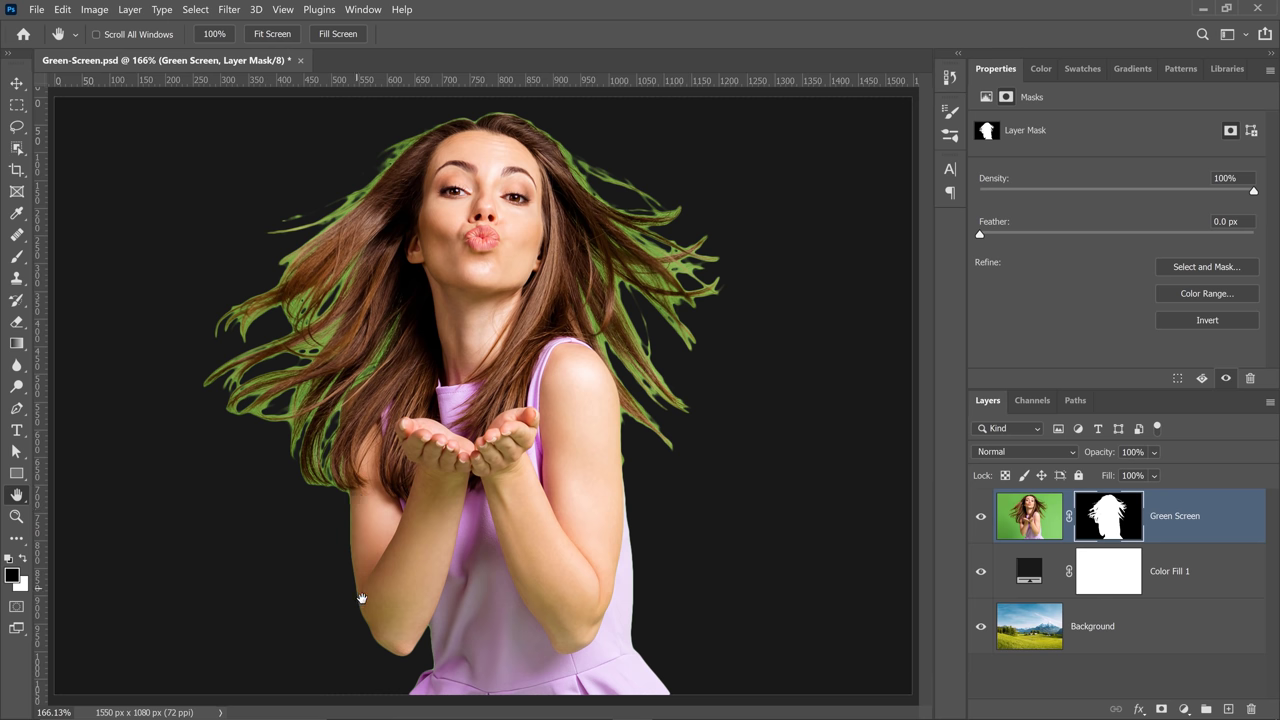
Step: Apply a Minimum filter to the mask with Roundness preserved and a 1.4 px radius
key(b)
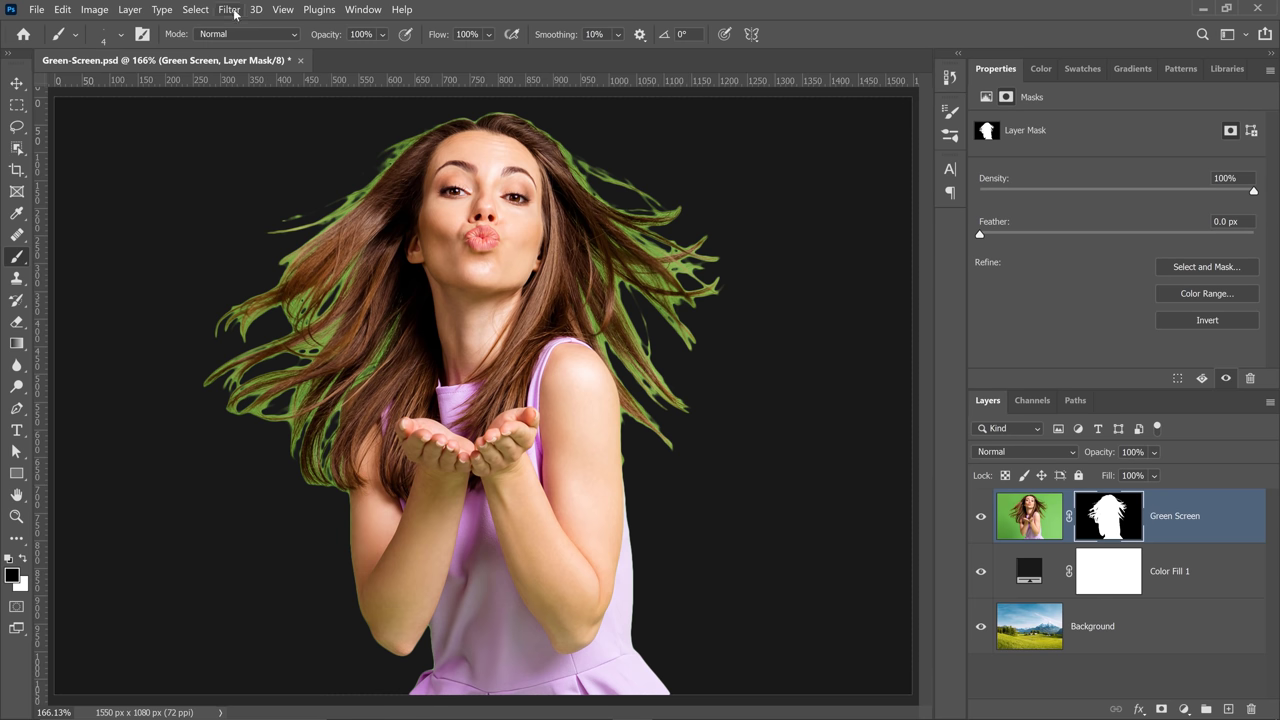
click(229, 9)
mouse_move(299, 338)
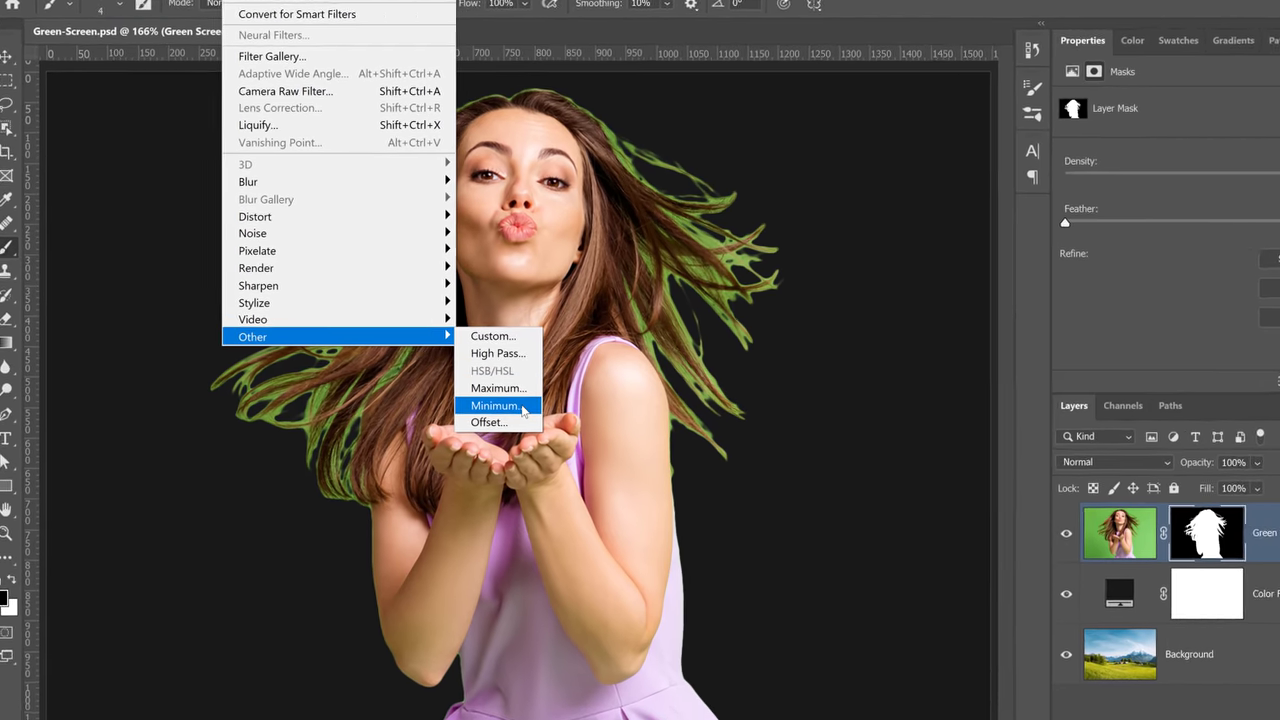
click(495, 404)
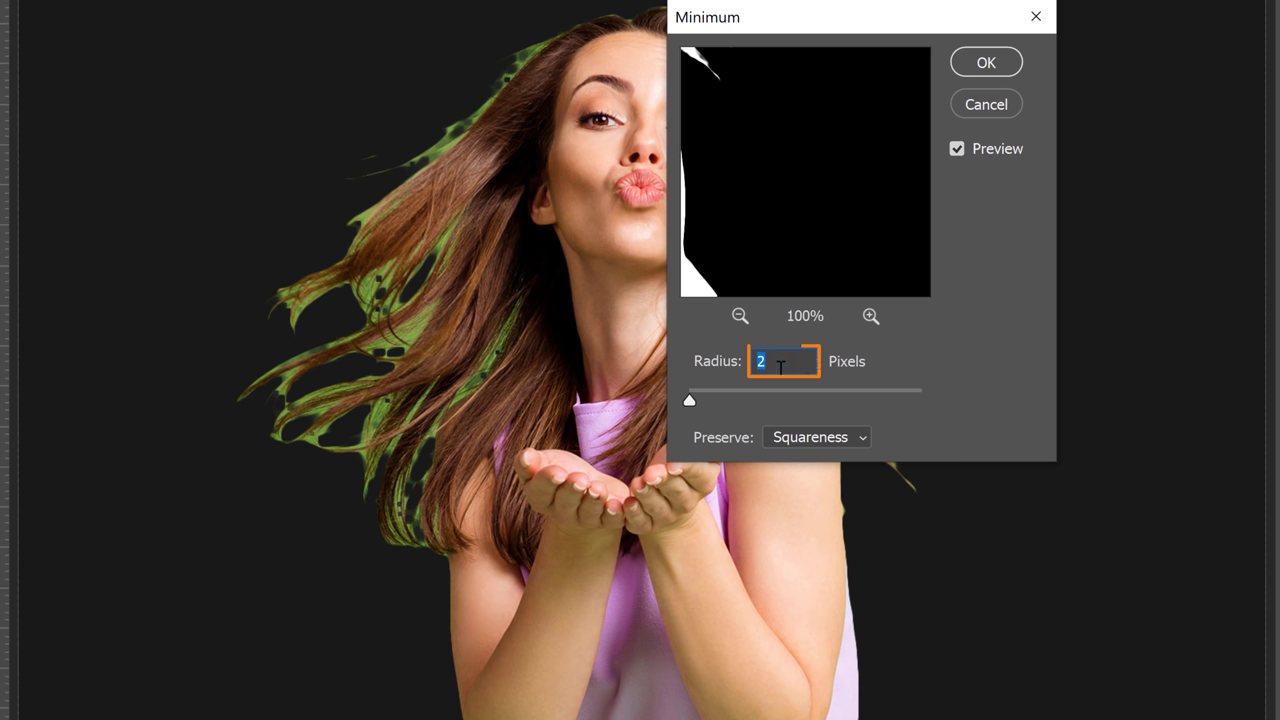
click(817, 440)
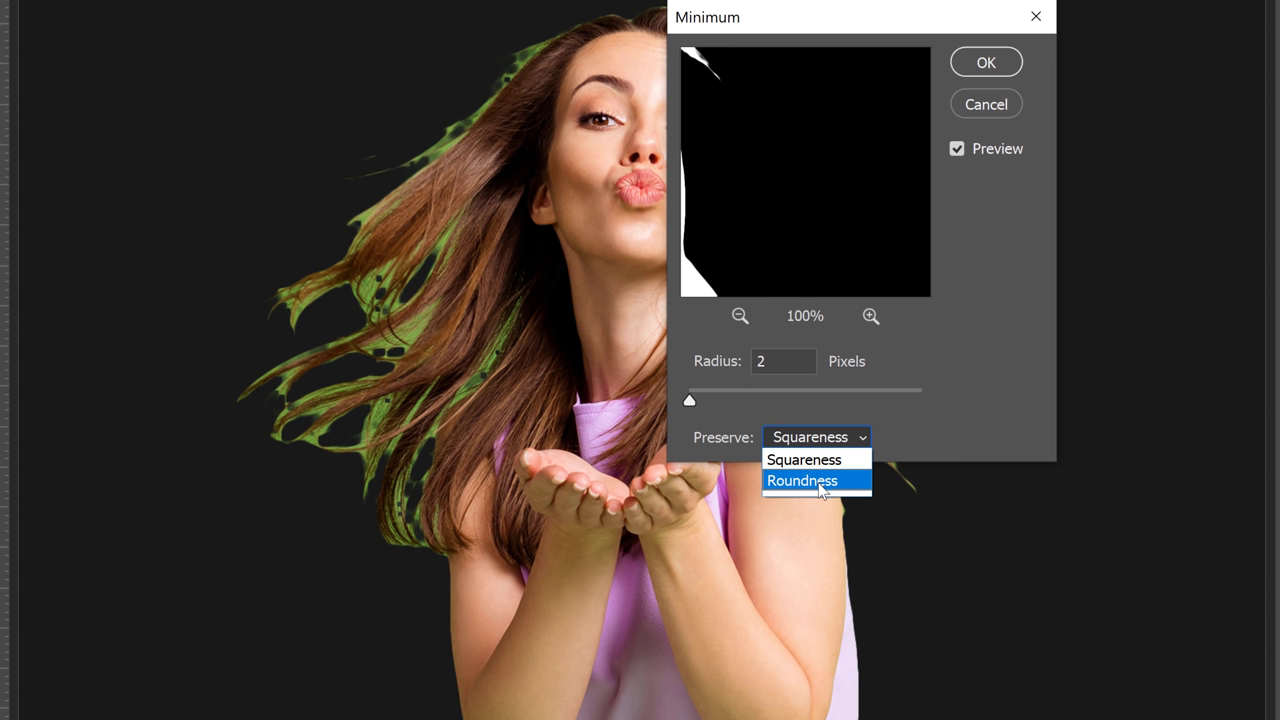
click(820, 484)
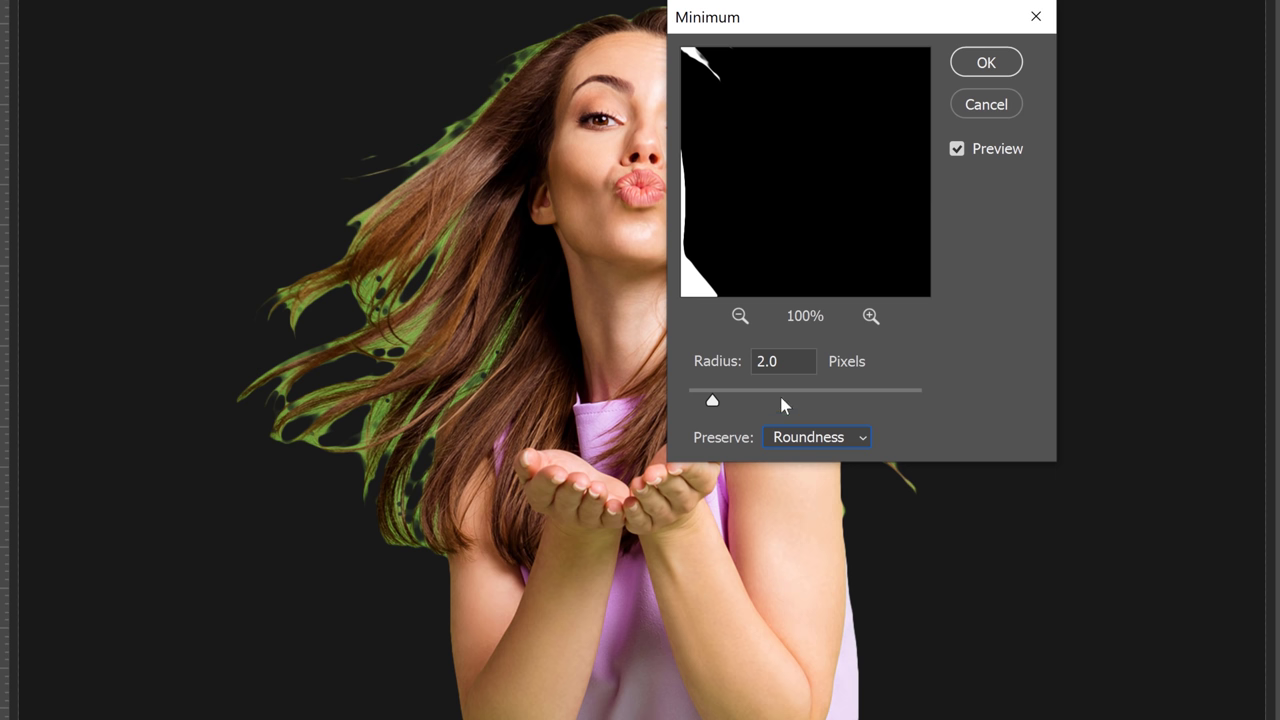
double_click(784, 361)
drag(712, 400, 705, 402)
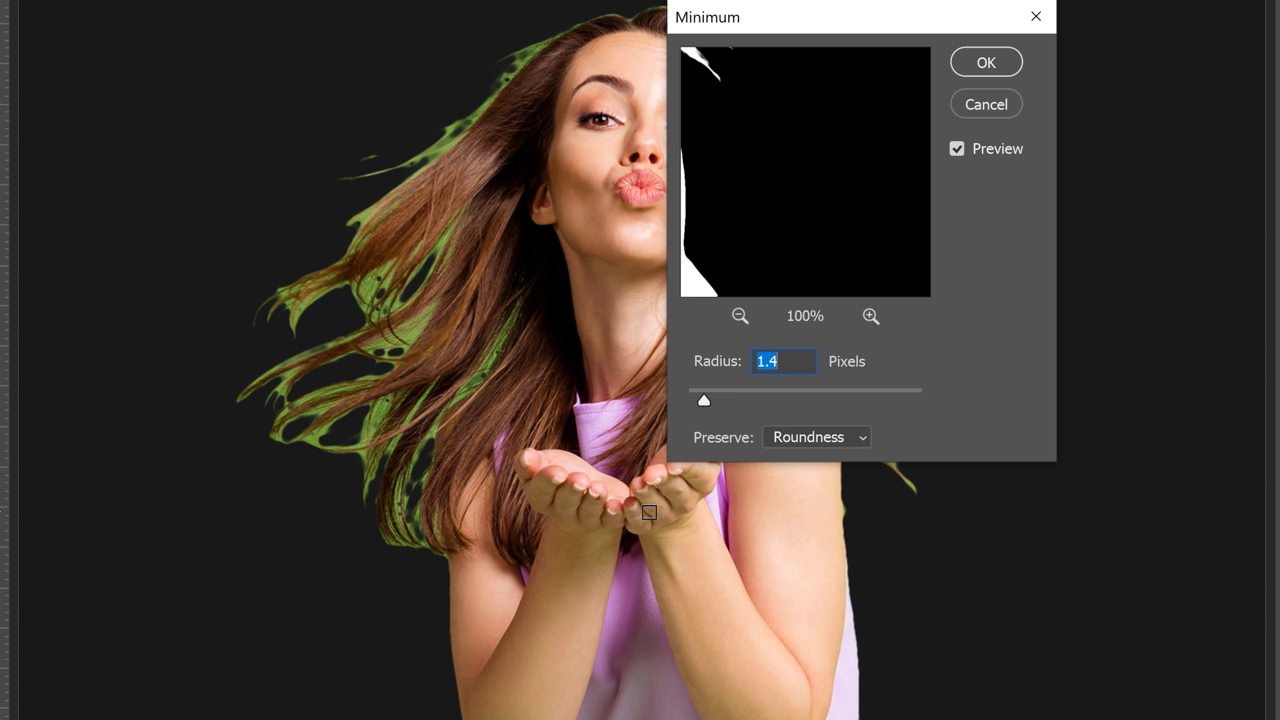
click(986, 66)
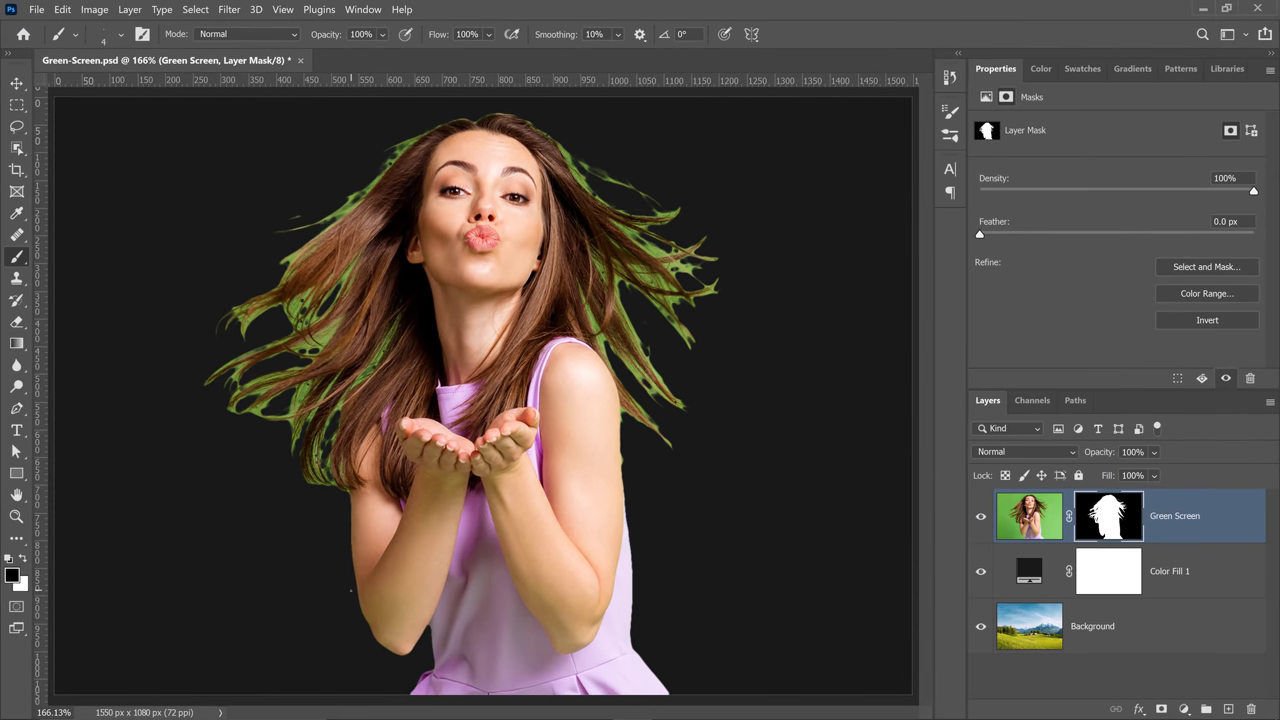
Step: Zoom in on the left forearm to check the tightened edge, then fit to screen
key(z)
click(427, 673)
click(350, 590)
click(350, 585)
click(349, 574)
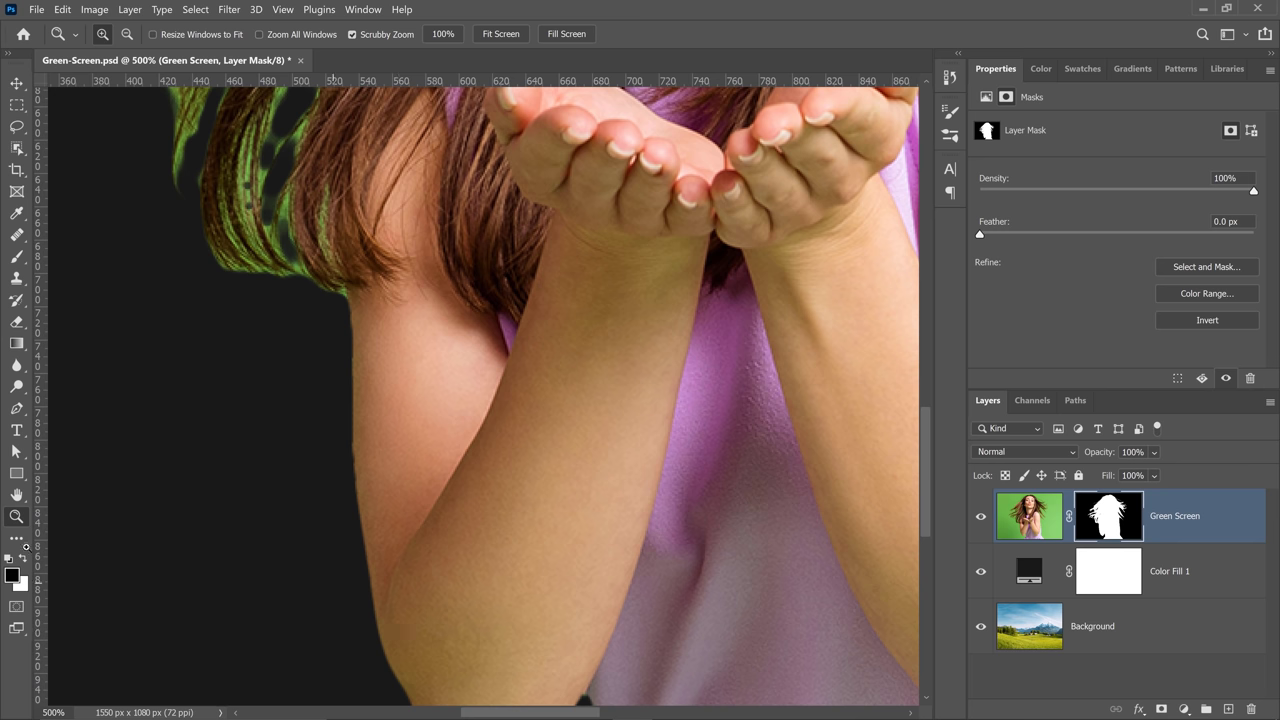
double_click(16, 494)
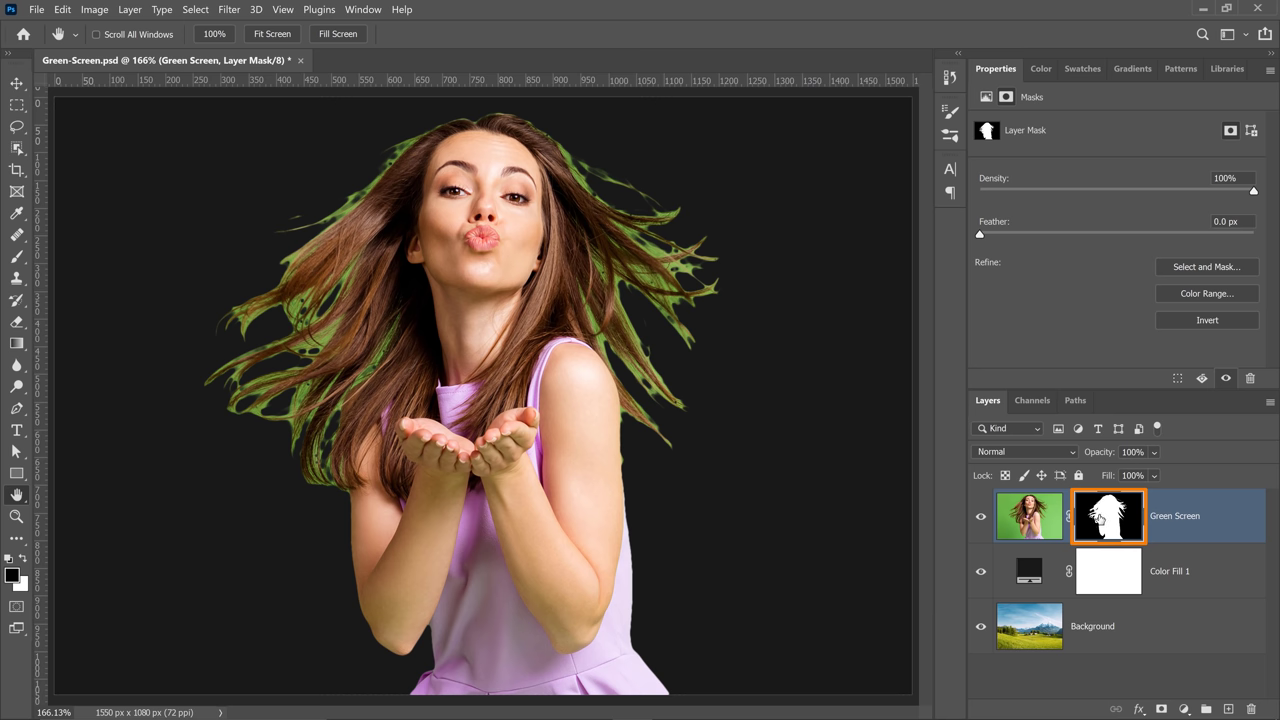
Step: Open Select and Mask and brush the Refine Edge Brush along the left hair edge
click(1208, 267)
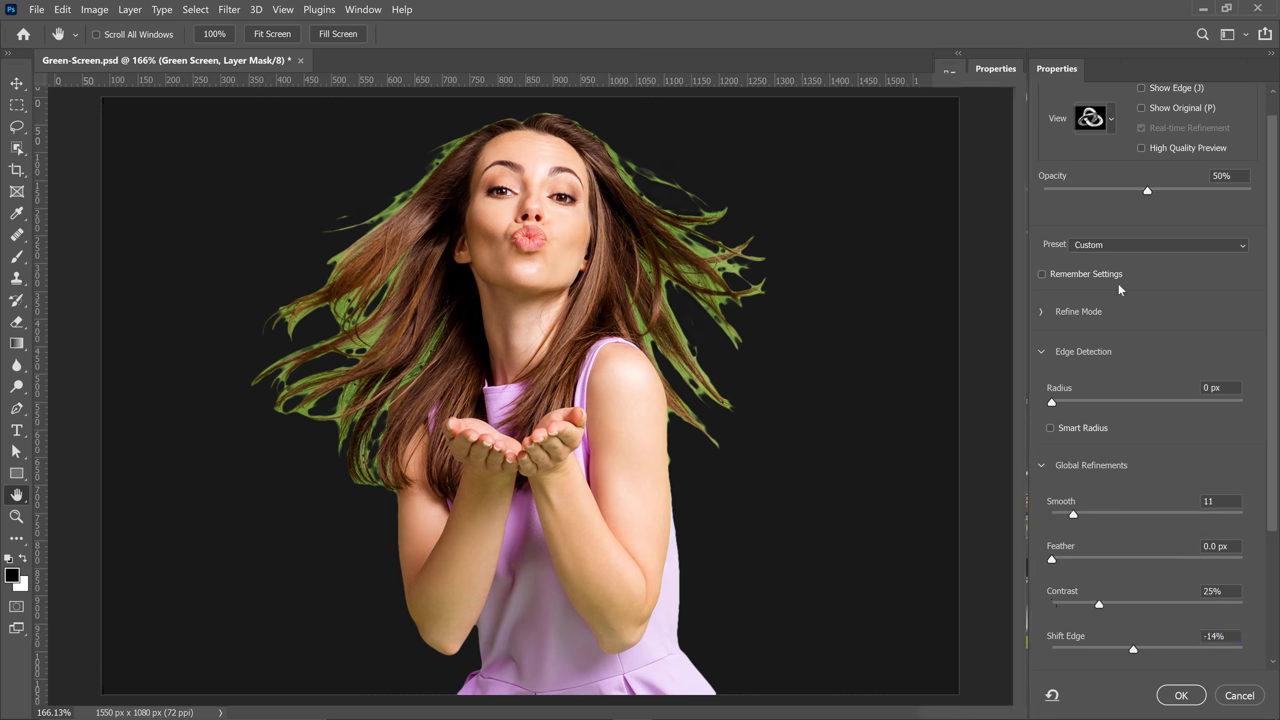
key(z)
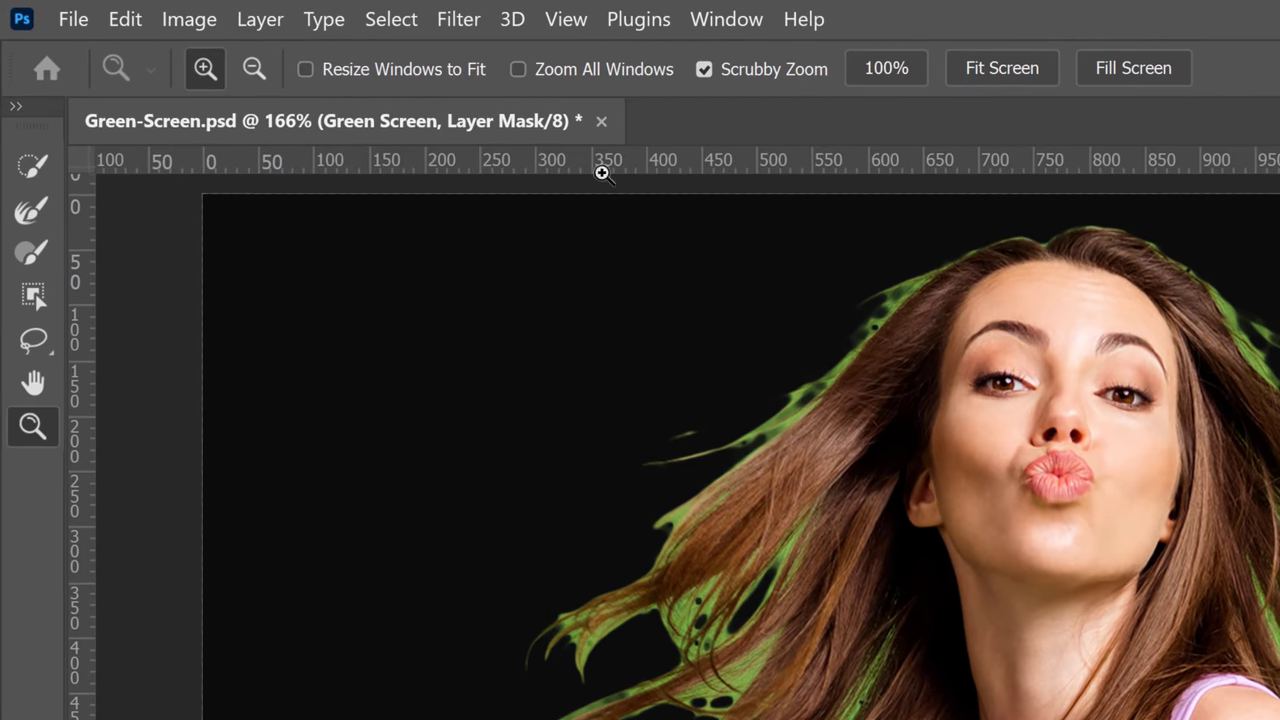
click(47, 222)
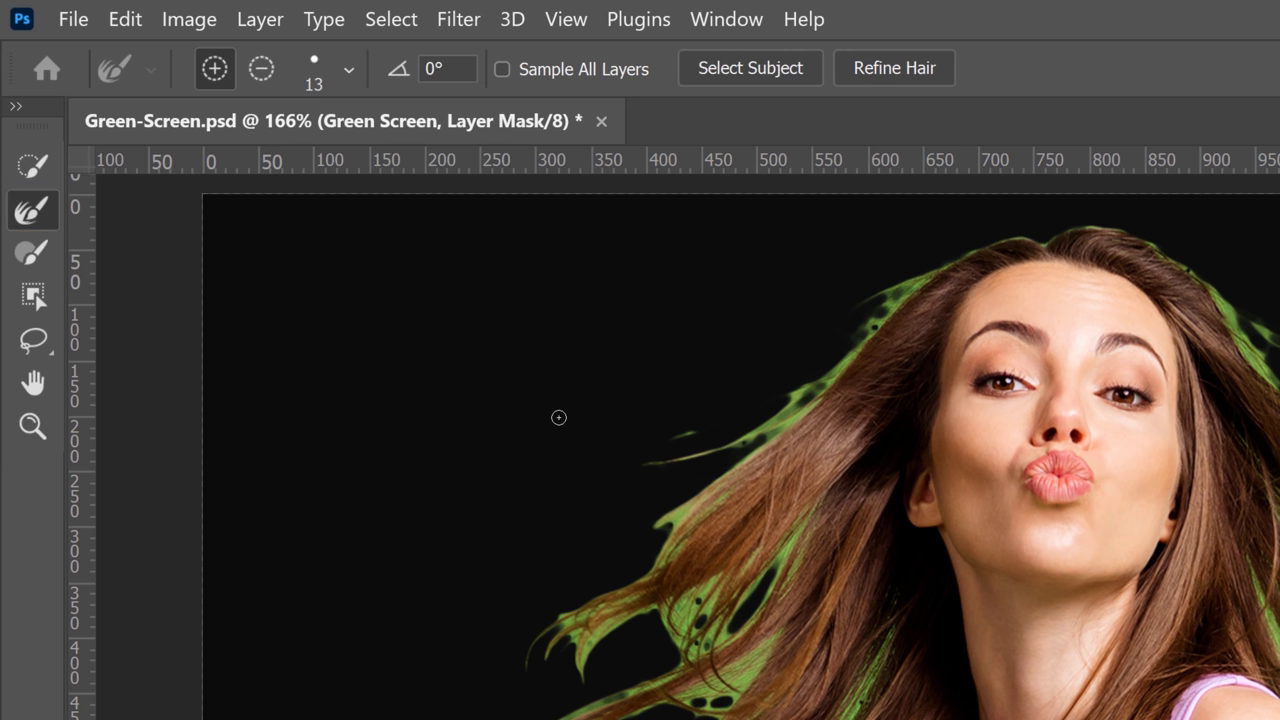
mouse_move(560, 423)
mouse_down()
mouse_move(739, 432)
mouse_move(637, 463)
mouse_move(760, 416)
mouse_move(704, 475)
mouse_move(800, 389)
mouse_move(656, 499)
mouse_move(823, 359)
mouse_move(719, 469)
mouse_move(873, 324)
mouse_move(697, 496)
mouse_move(723, 445)
mouse_move(752, 467)
mouse_move(696, 538)
mouse_move(545, 654)
mouse_move(658, 600)
mouse_move(619, 641)
mouse_move(783, 580)
mouse_move(741, 626)
mouse_move(703, 600)
mouse_up()
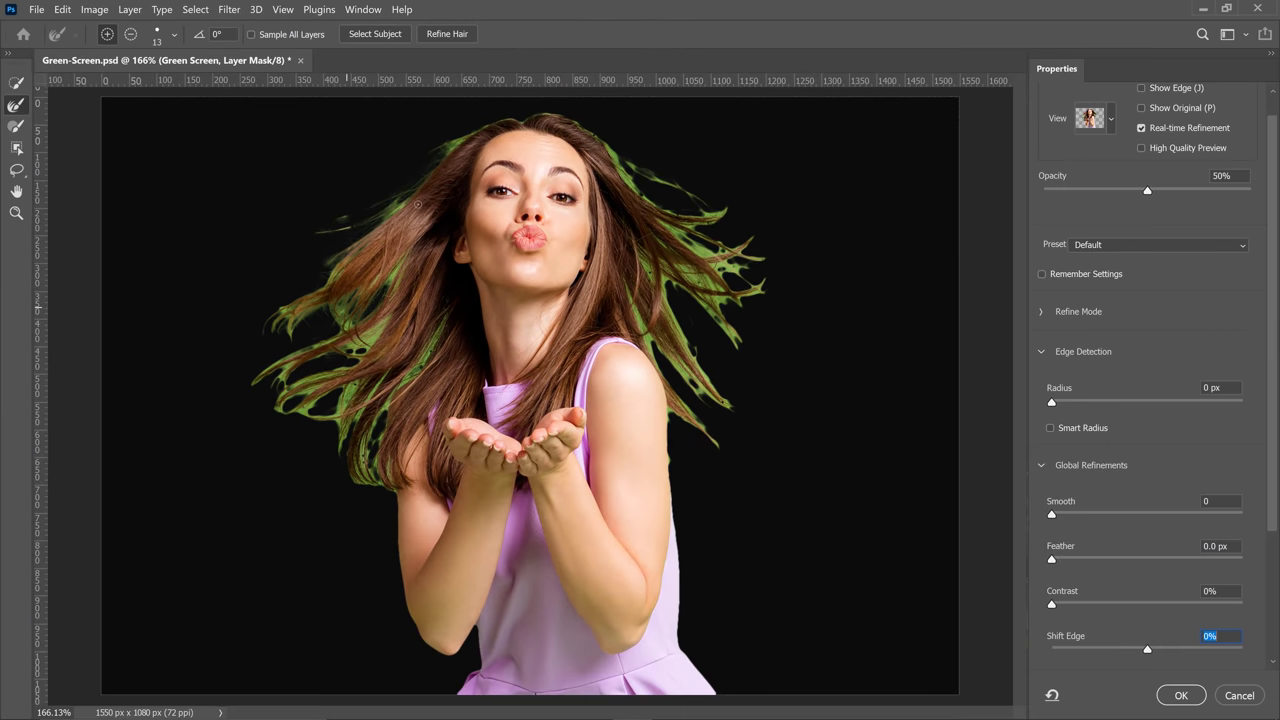
Step: Toggle Show Edge while brushing more refinement over the lower left hair strands
click(1141, 88)
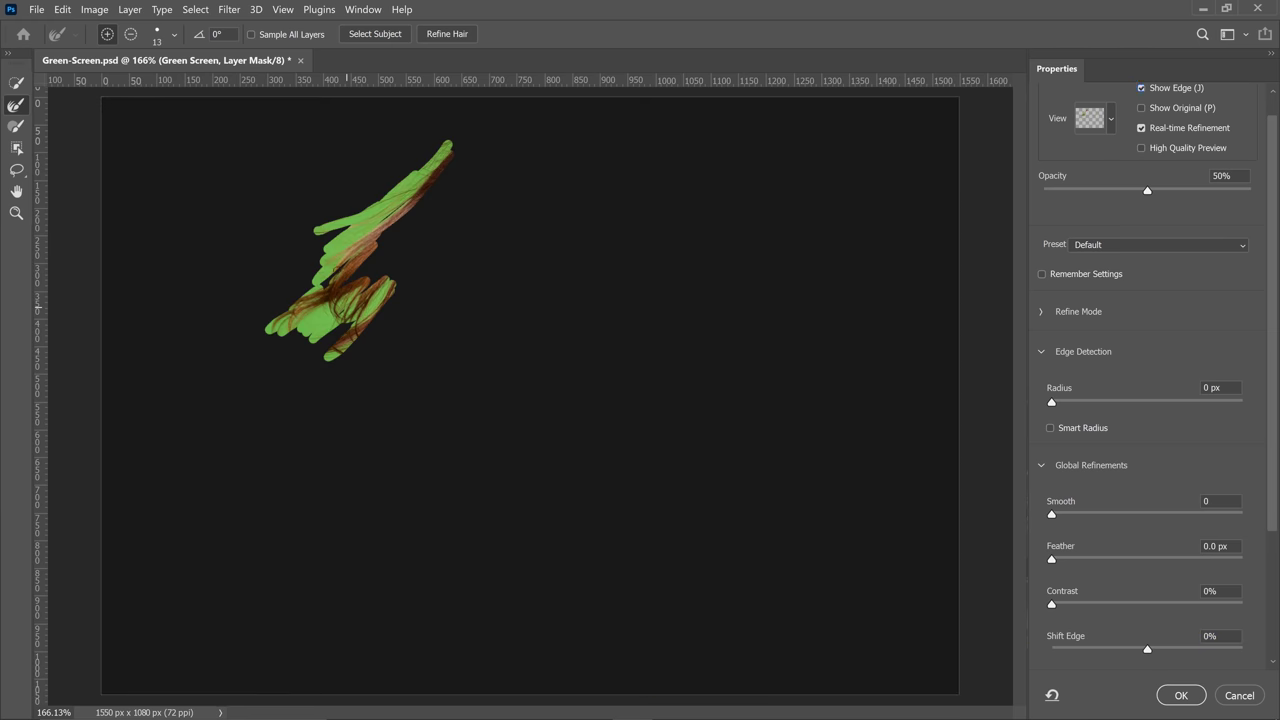
mouse_move(347, 271)
mouse_down()
mouse_move(318, 296)
mouse_move(296, 348)
mouse_move(336, 327)
mouse_move(323, 351)
mouse_move(285, 364)
mouse_move(310, 360)
mouse_move(270, 332)
mouse_move(293, 301)
mouse_move(246, 330)
mouse_move(305, 298)
mouse_up()
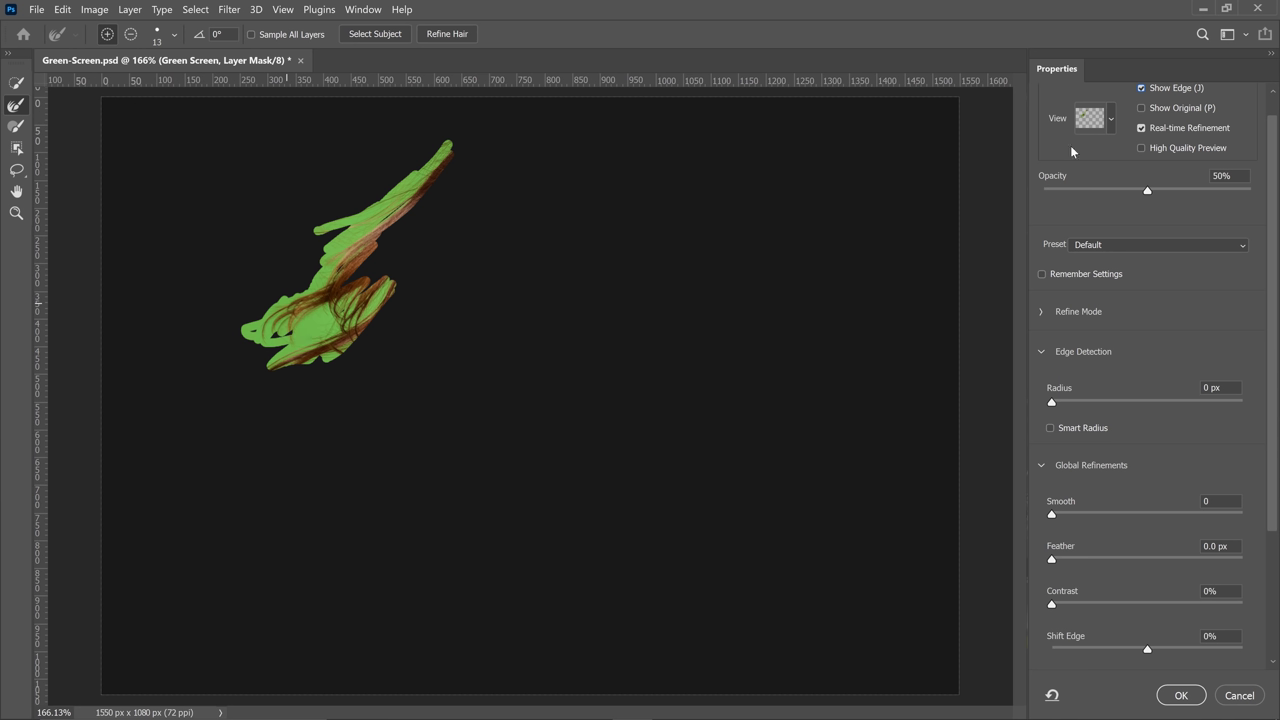
click(1141, 88)
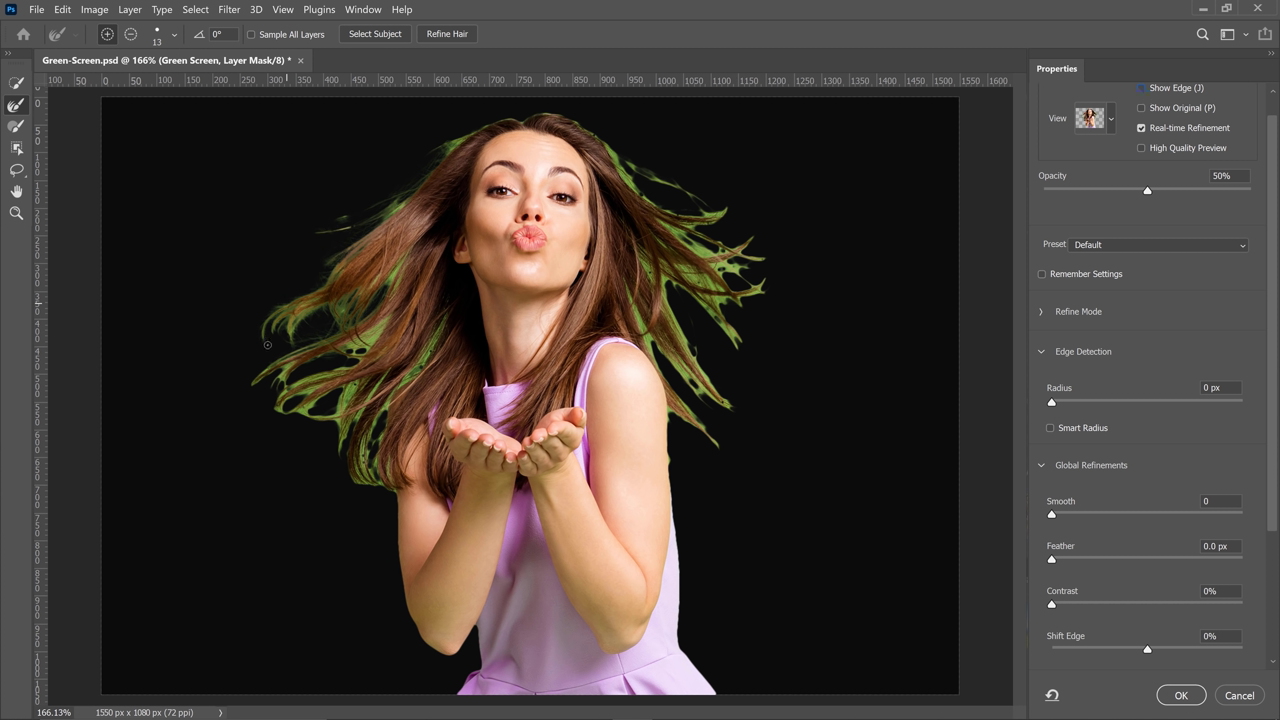
mouse_move(287, 326)
mouse_down()
mouse_move(362, 304)
mouse_move(361, 345)
mouse_up()
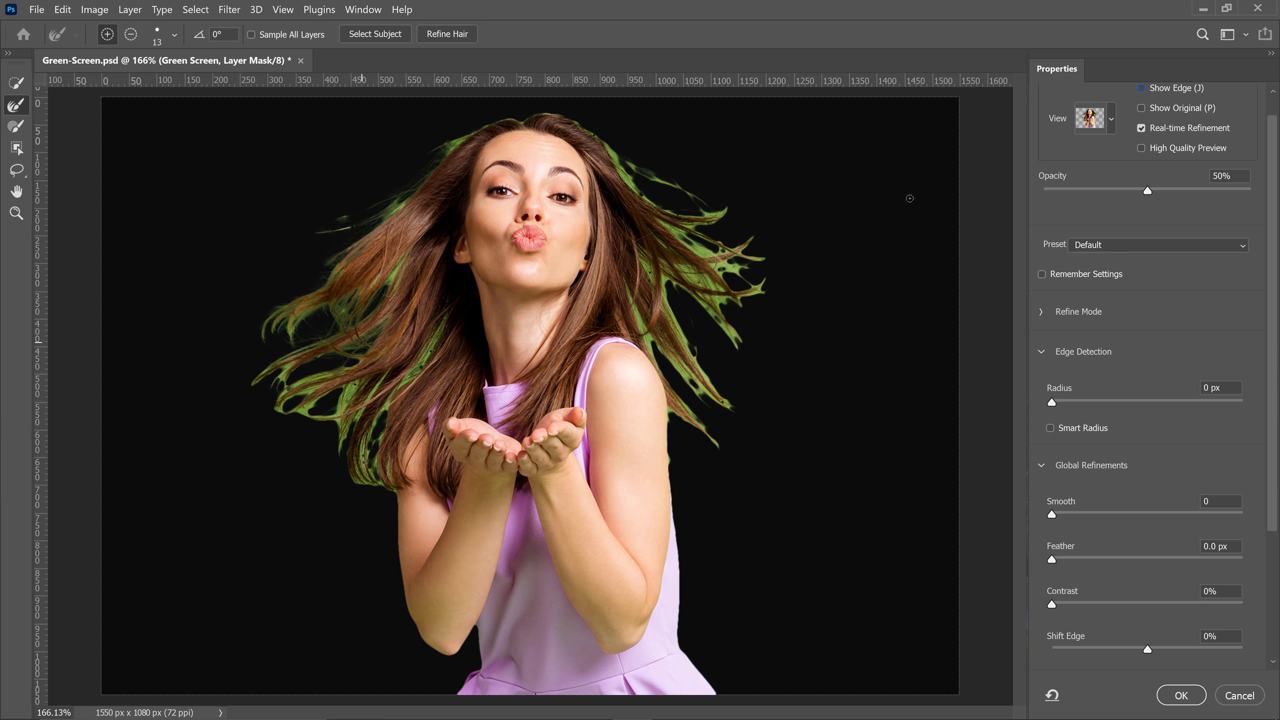
click(1141, 89)
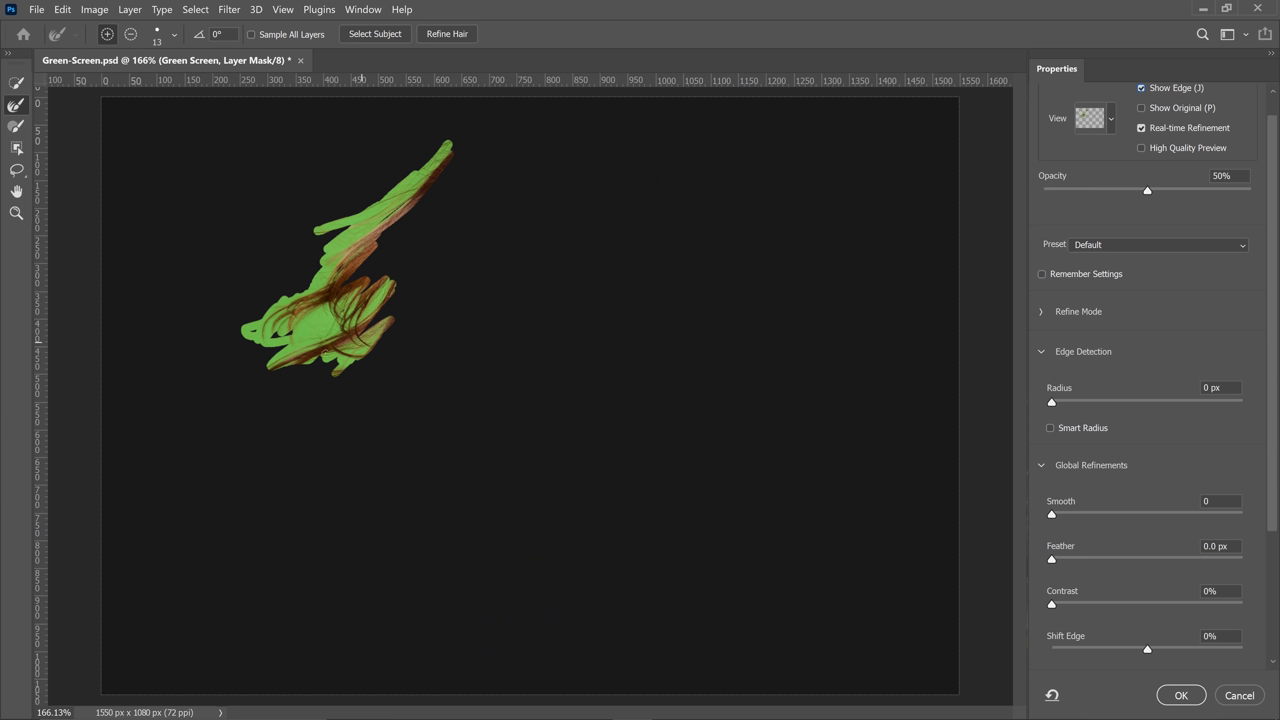
Step: Run Refine Hair, brush the left hair side again, and turn off Show Edge to preview the result
click(441, 36)
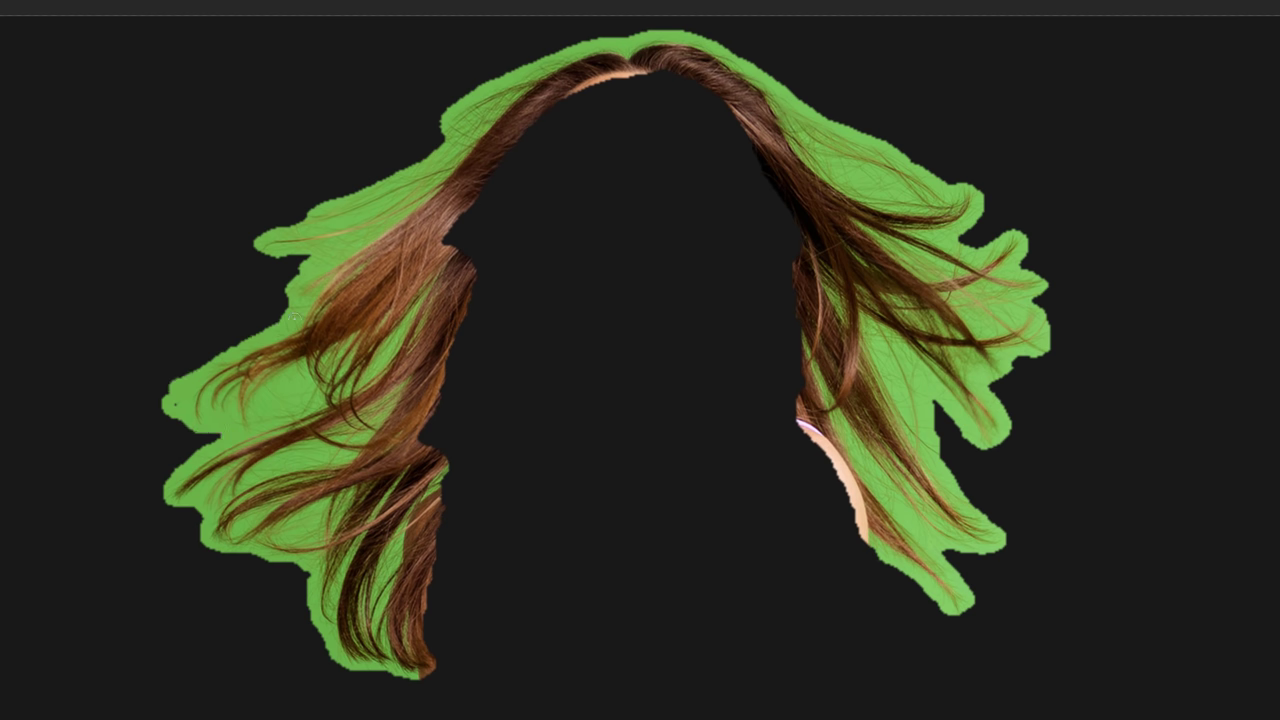
mouse_move(265, 330)
mouse_down()
mouse_move(214, 382)
mouse_move(275, 356)
mouse_move(249, 326)
mouse_up()
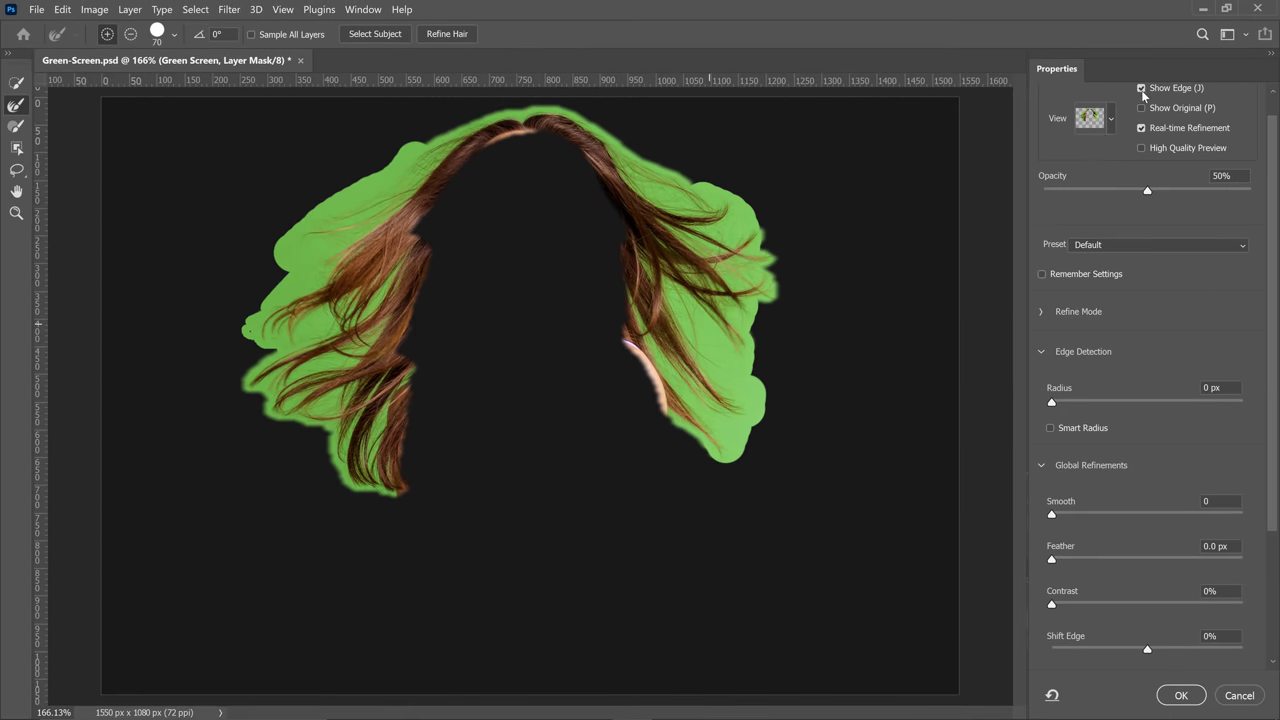
click(1141, 88)
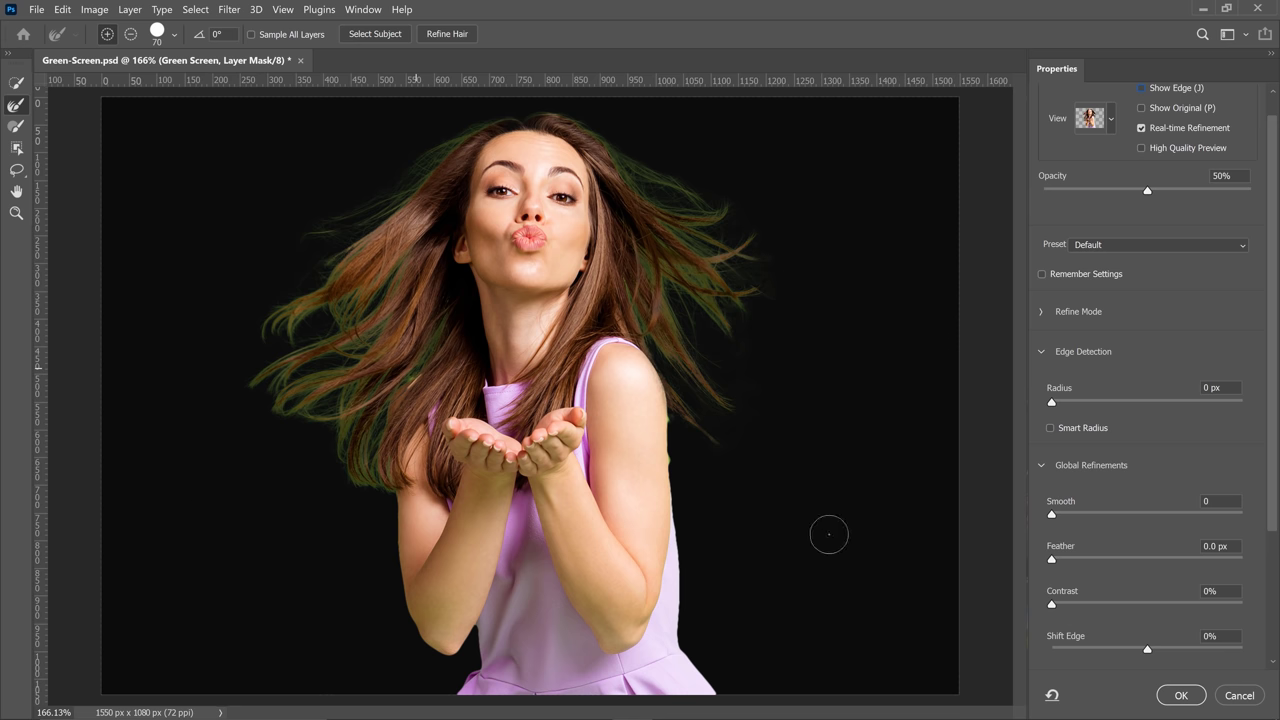
Step: Apply the refined mask and add a Hue/Saturation adjustment layer
click(1181, 695)
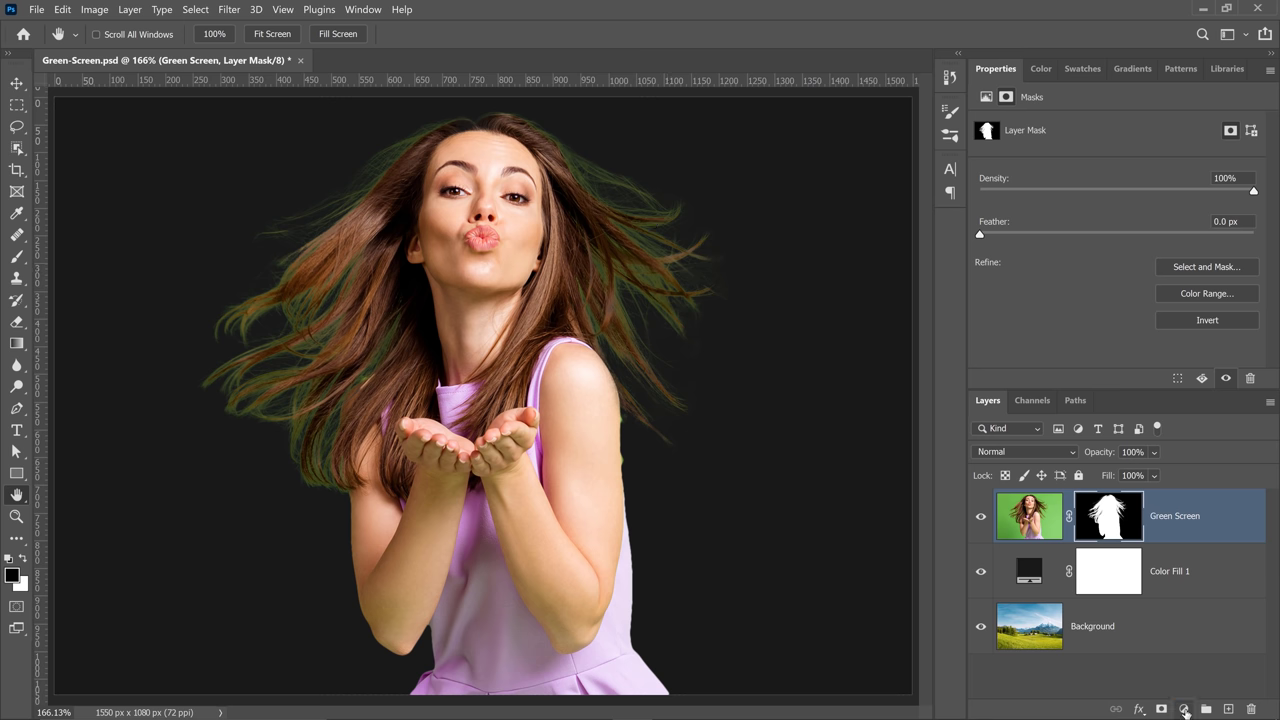
click(1184, 709)
click(1184, 549)
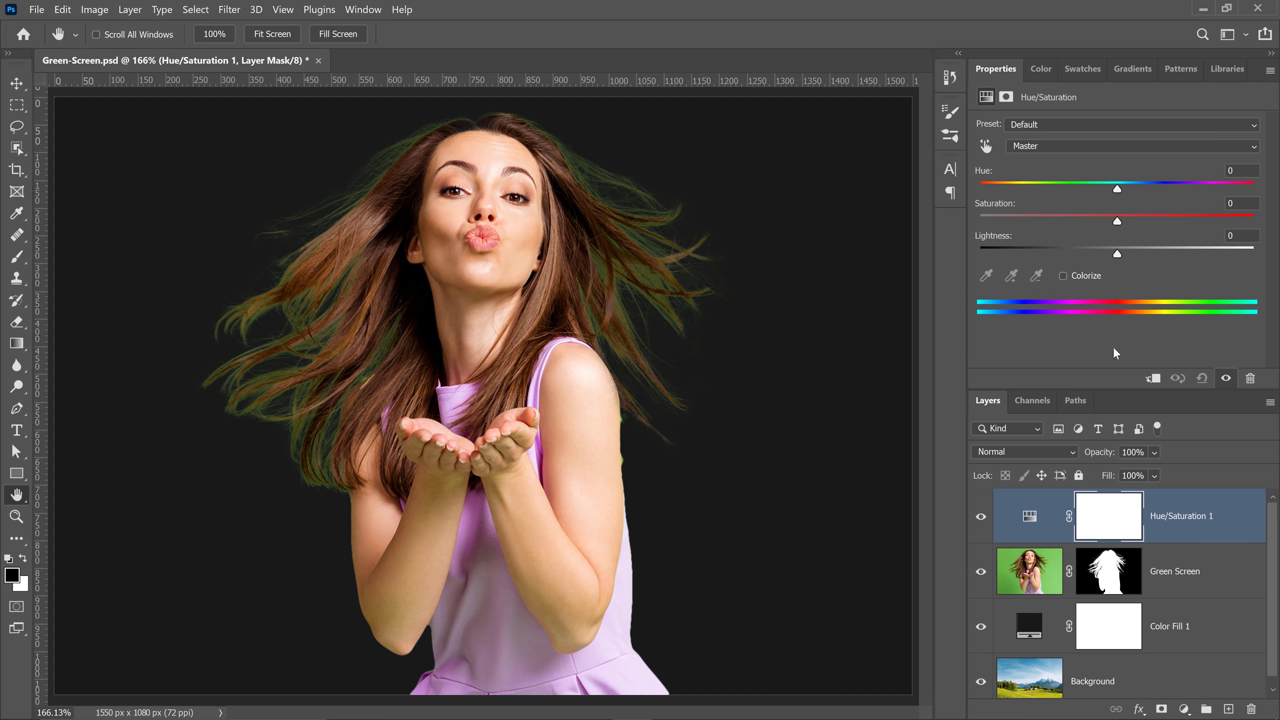
Step: Clip the Hue/Saturation adjustment to Green Screen, reset it, and restrict it to Greens
click(1154, 378)
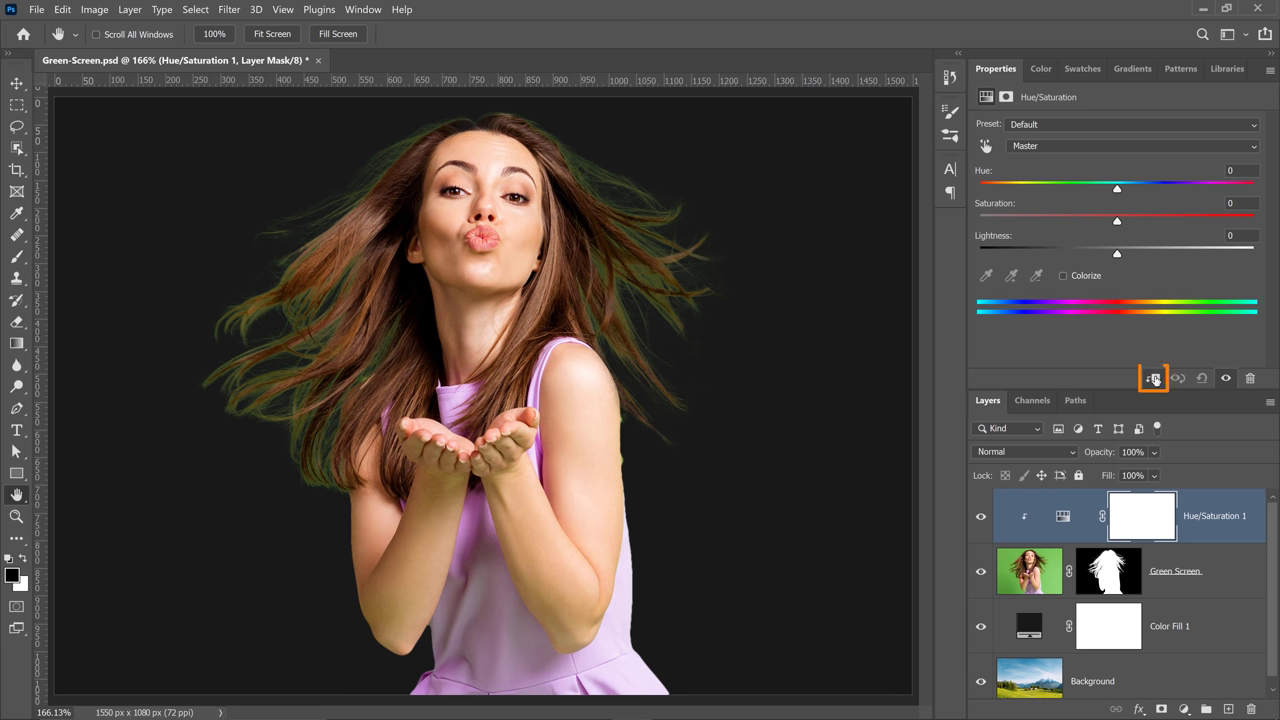
click(1062, 524)
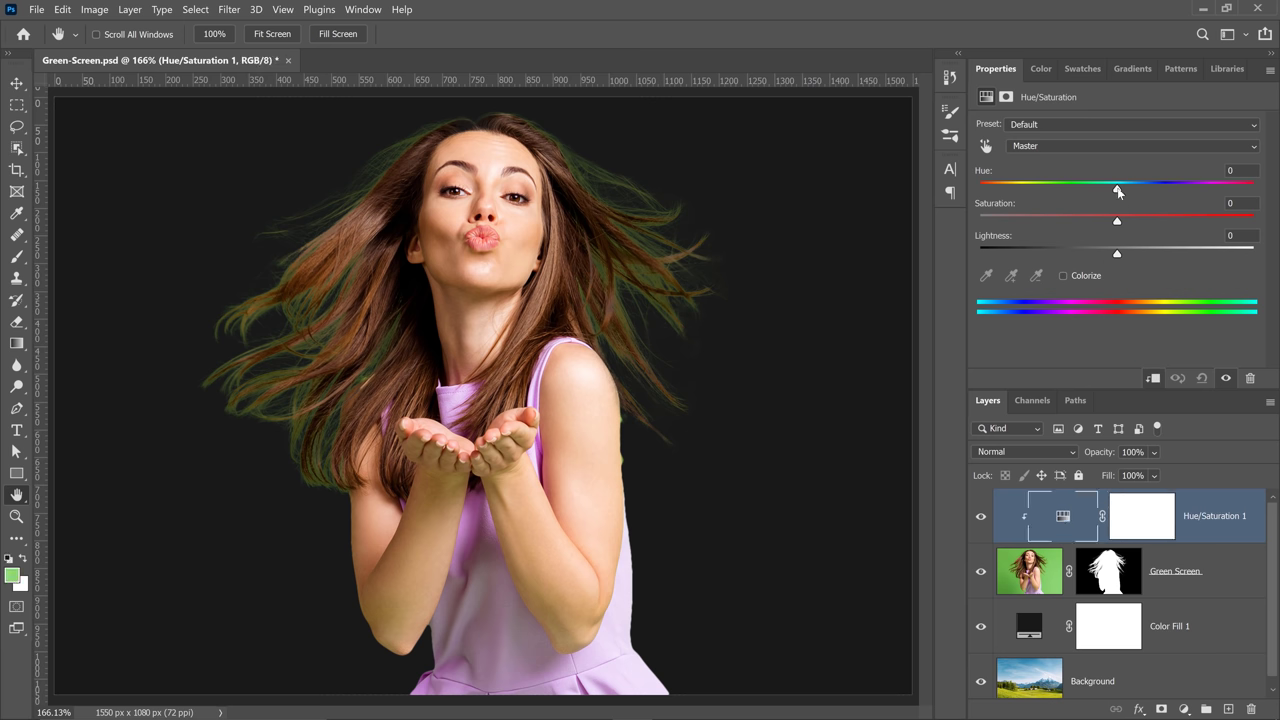
mouse_move(1117, 190)
mouse_down()
mouse_move(1145, 188)
mouse_move(1068, 191)
mouse_move(1139, 190)
mouse_up()
click(1202, 378)
click(1039, 145)
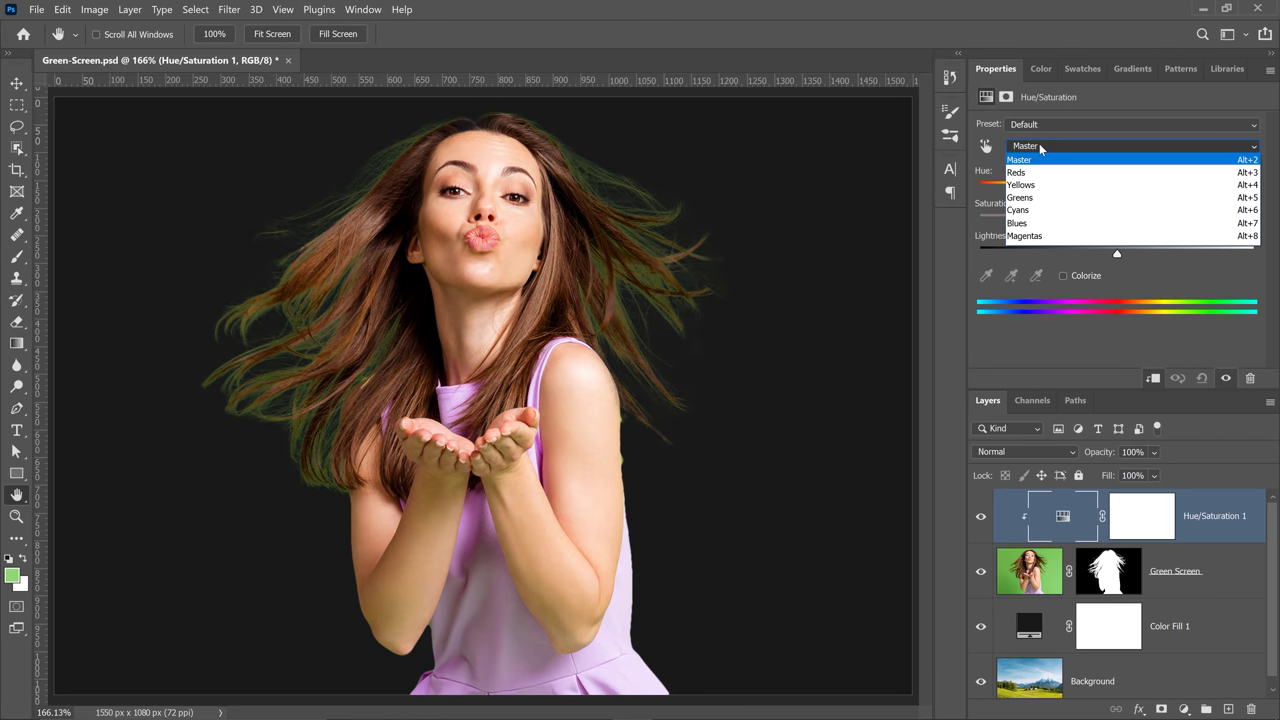
click(1041, 198)
Step: Set the Greens range to Hue -45 and Saturation -7, then toggle the adjustment to compare
drag(1117, 220, 911, 224)
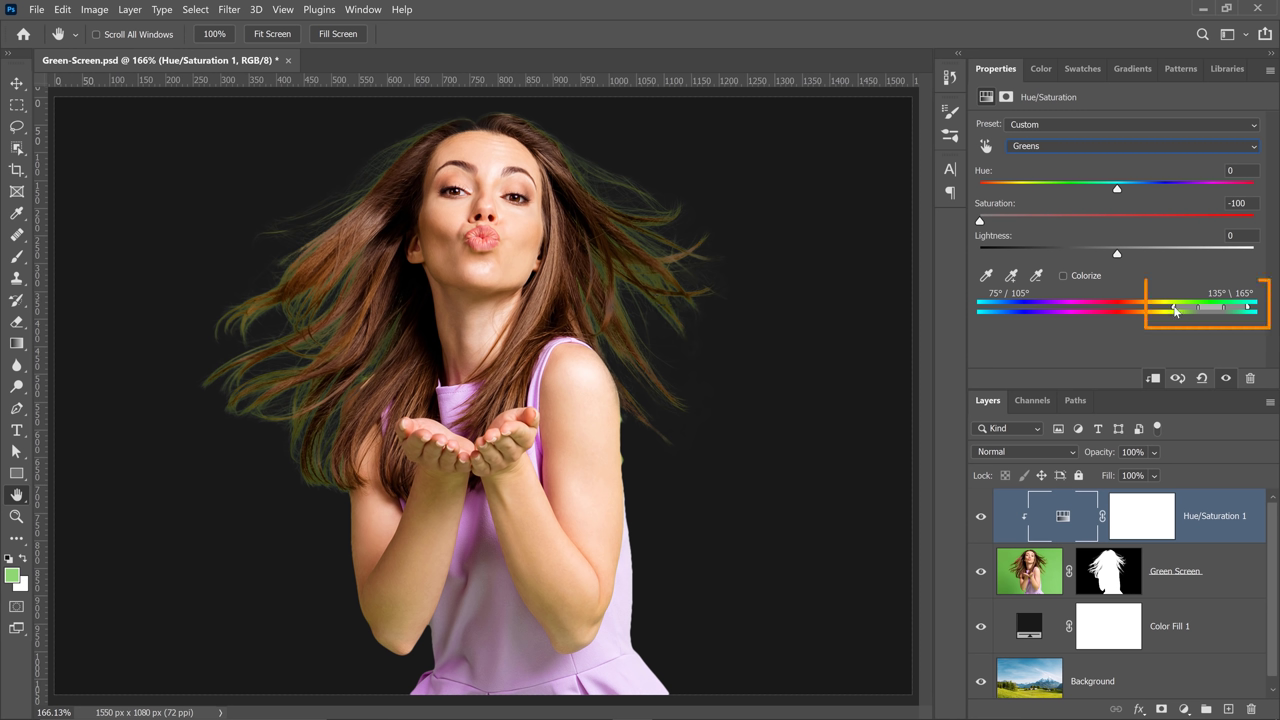
mouse_move(1175, 309)
mouse_down()
mouse_move(1163, 312)
mouse_move(1193, 307)
mouse_move(1166, 311)
mouse_up()
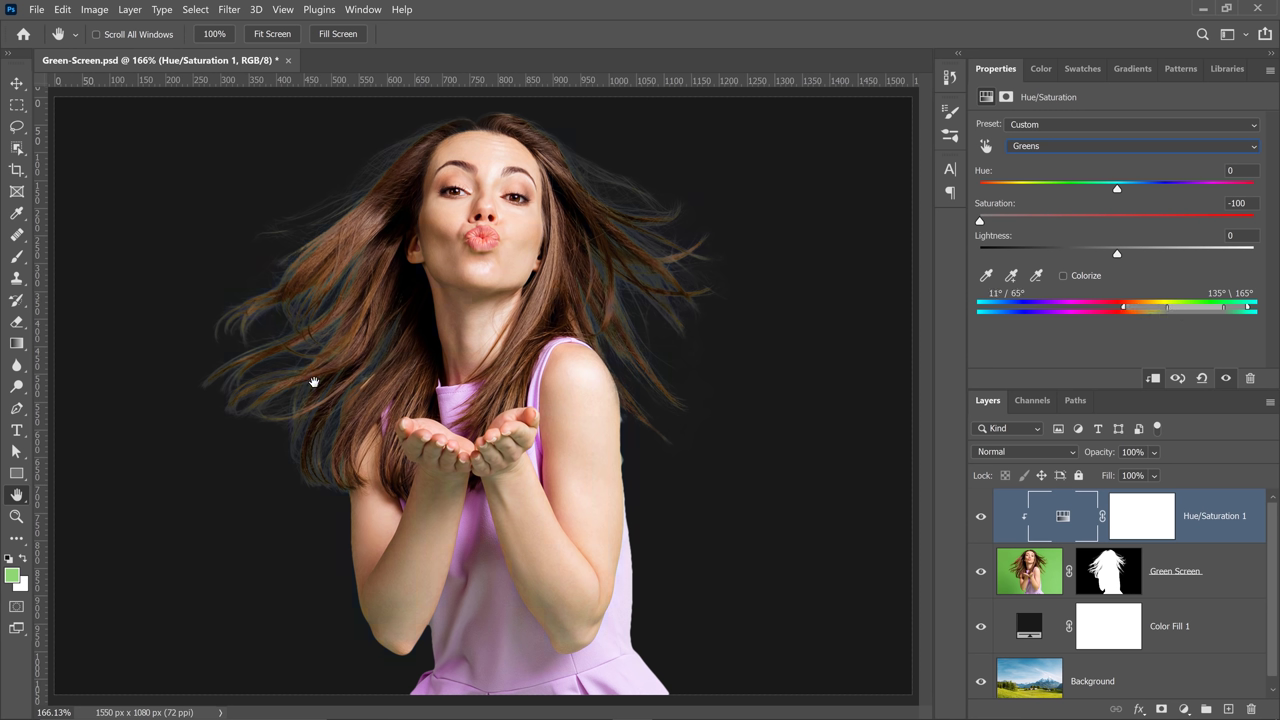
drag(980, 220, 1108, 220)
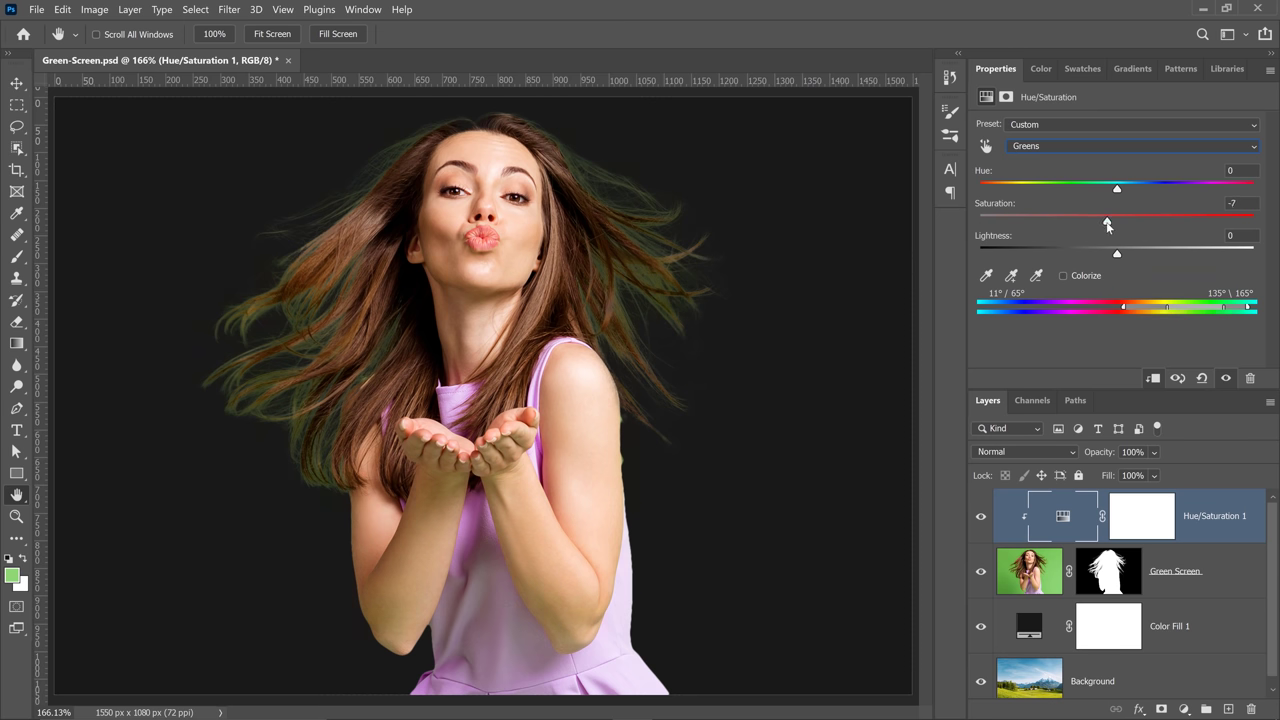
drag(1117, 189, 1046, 193)
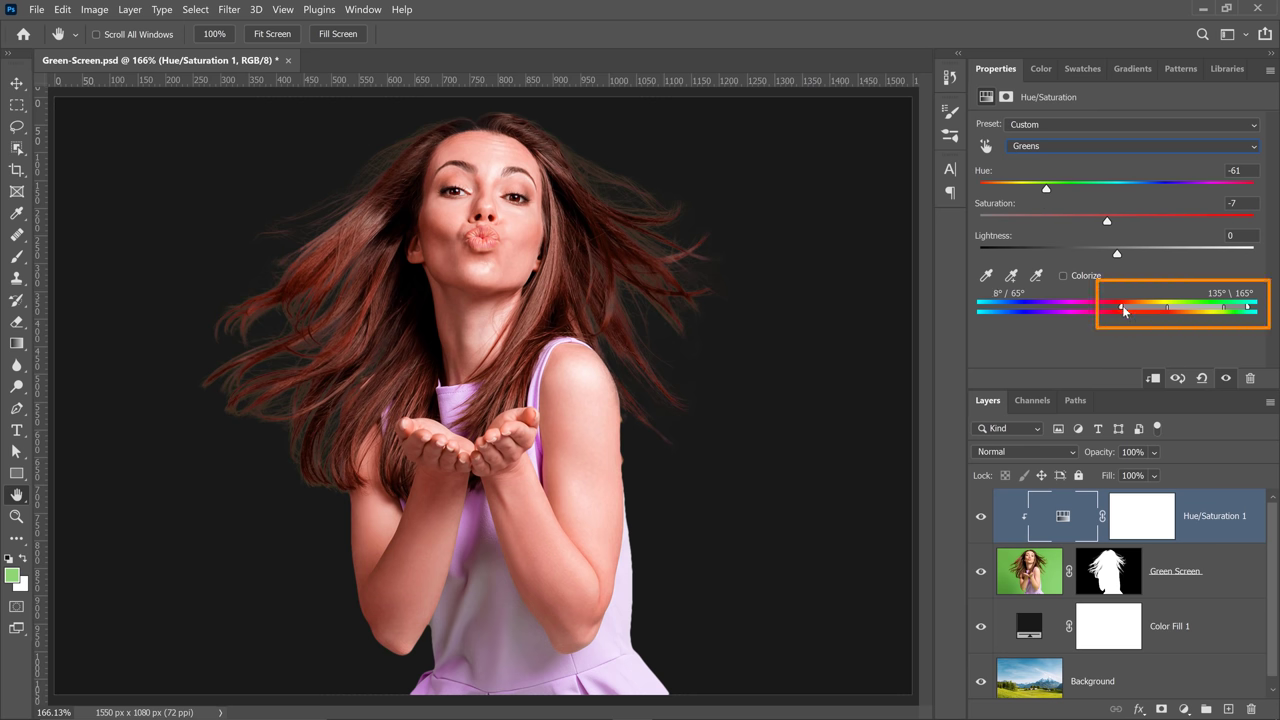
drag(1125, 310, 1150, 313)
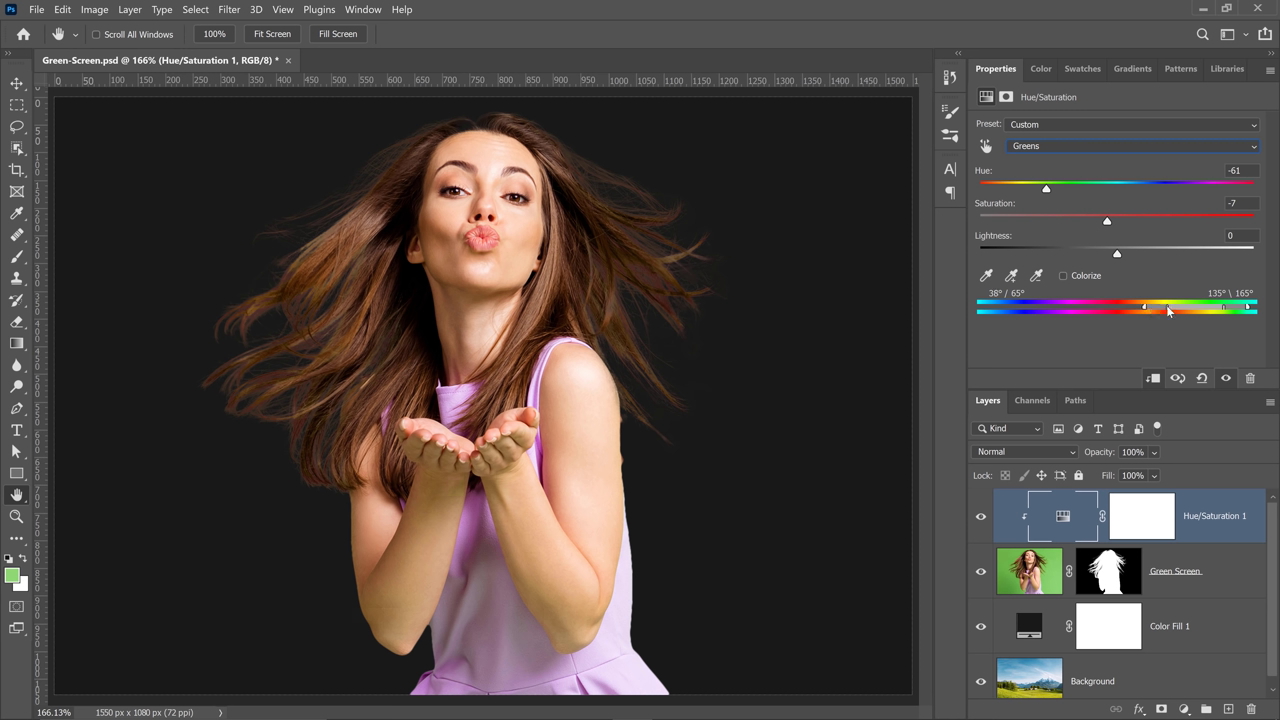
drag(1167, 307, 1173, 309)
drag(1046, 189, 1057, 193)
click(981, 518)
click(981, 518)
Step: Hide Color Fill 1 to reveal the meadow and ready a white size-15 brush on the Green Screen mask
click(981, 627)
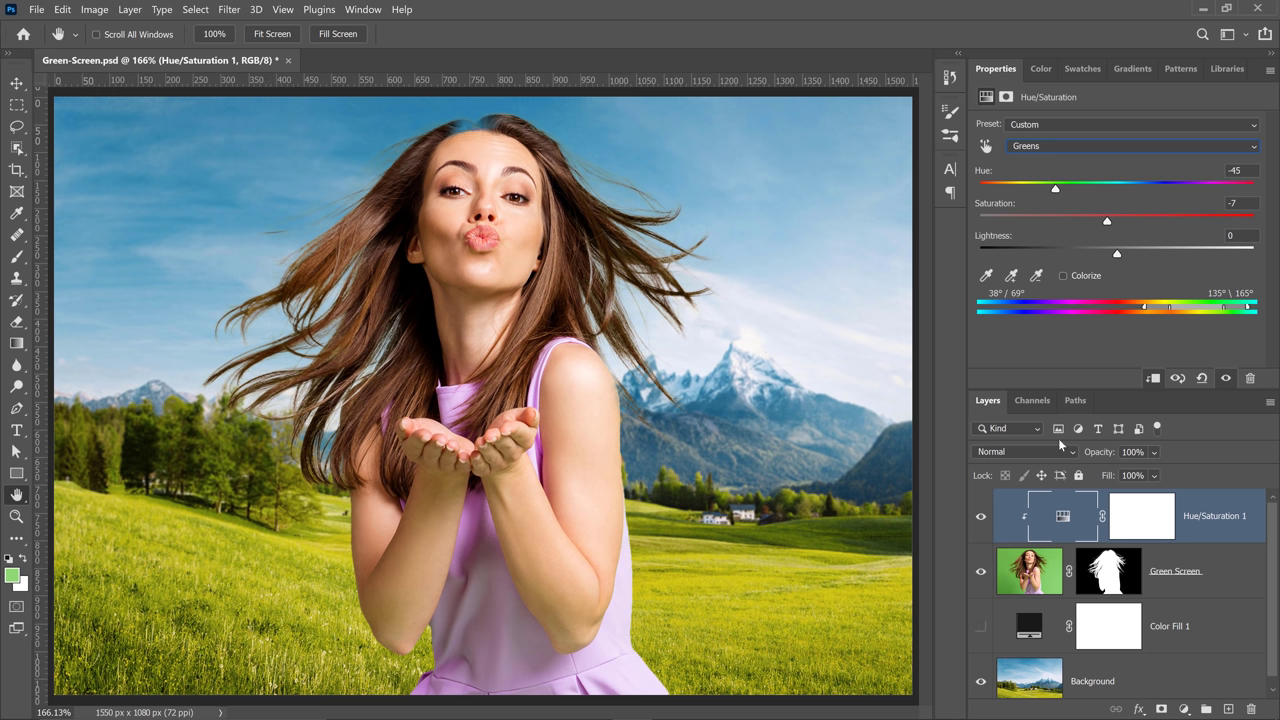
click(1114, 578)
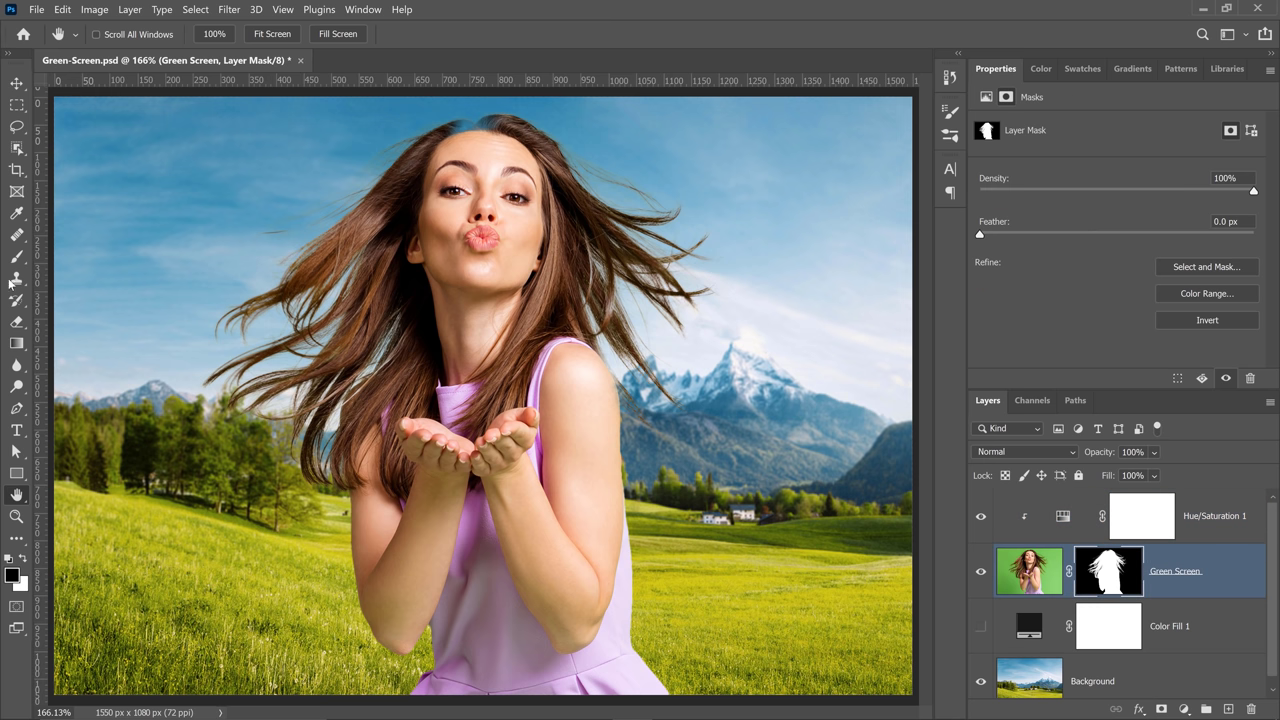
click(16, 256)
click(27, 562)
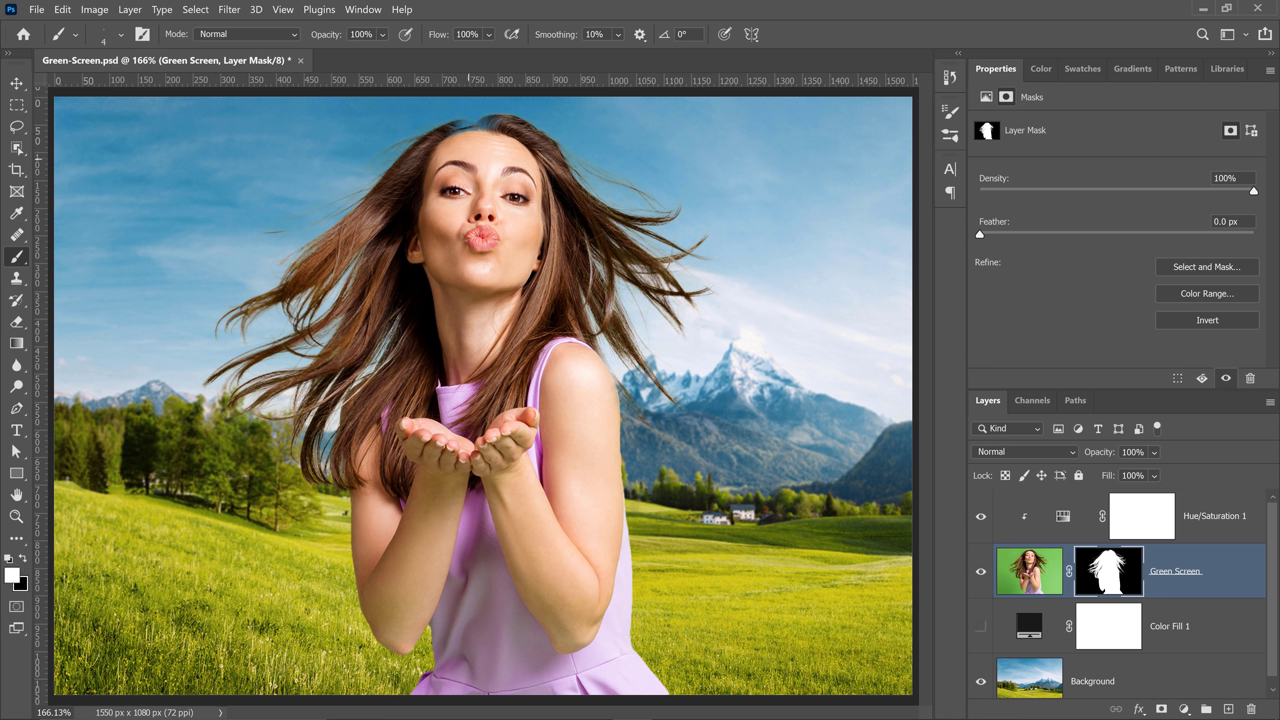
key(bracketright)
key(bracketright)
key(bracketright)
key(bracketright)
key(bracketright)
key(bracketright)
key(bracketright)
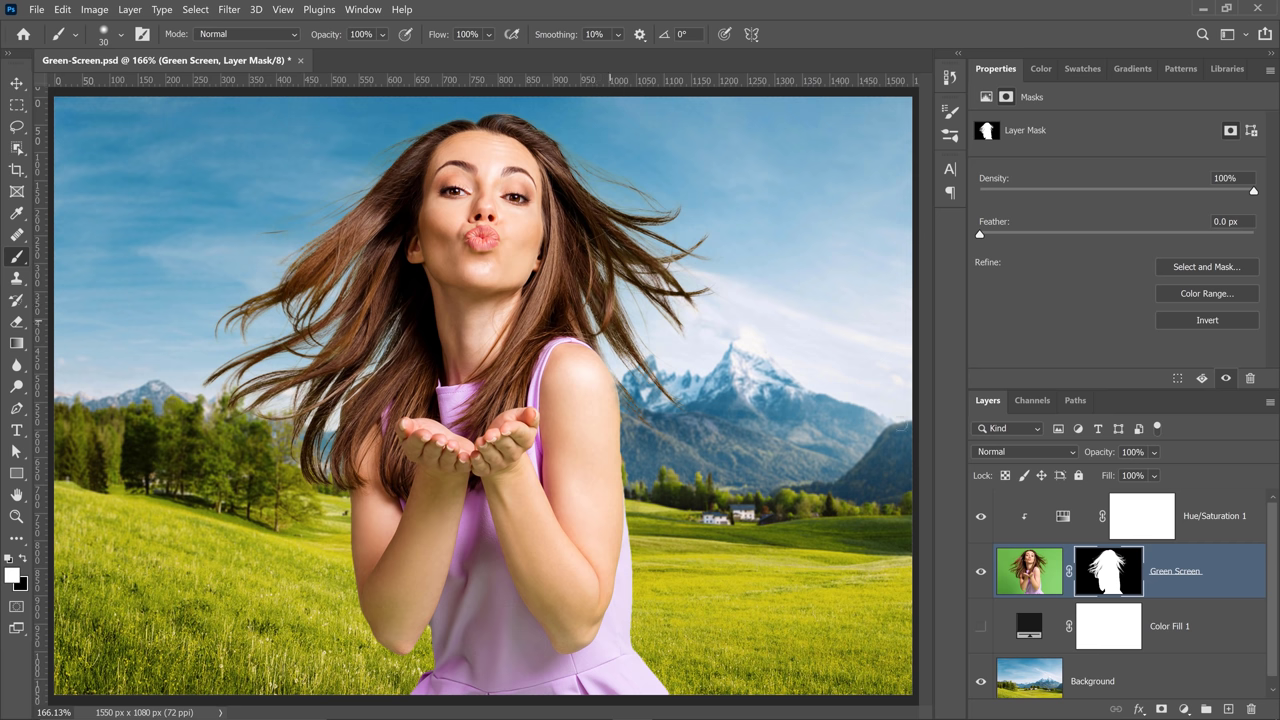
click(1063, 530)
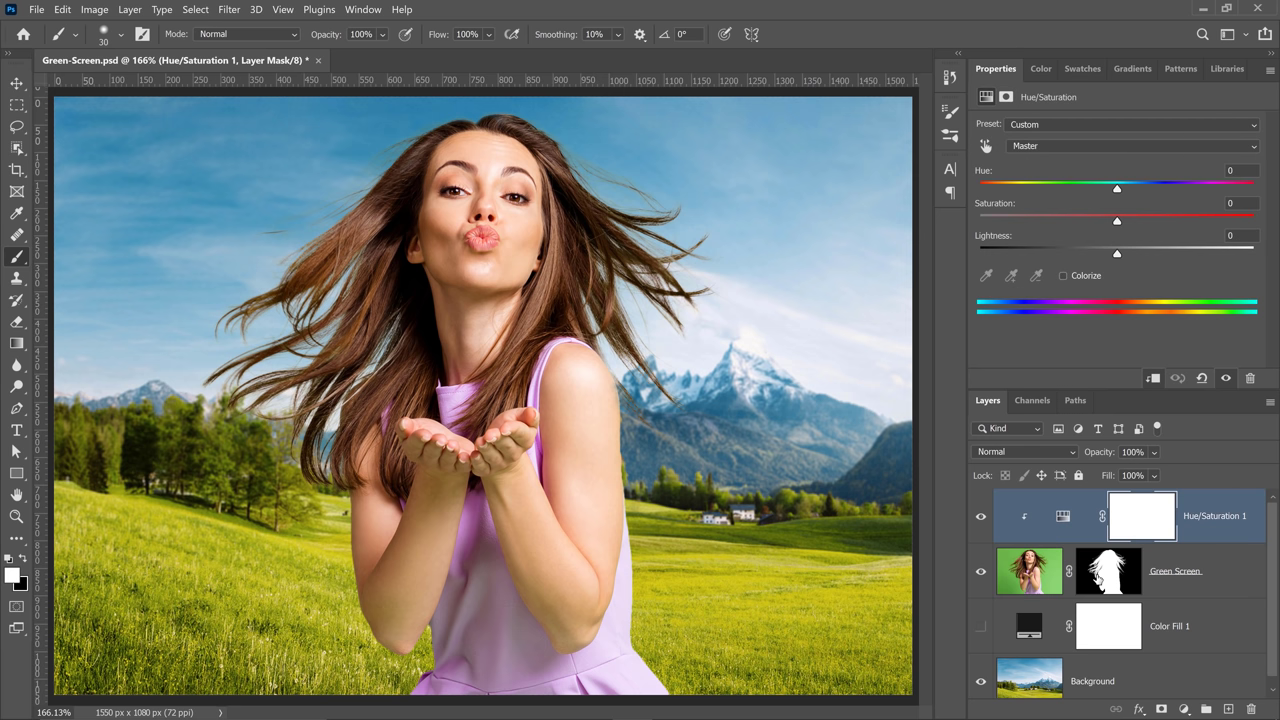
click(1026, 596)
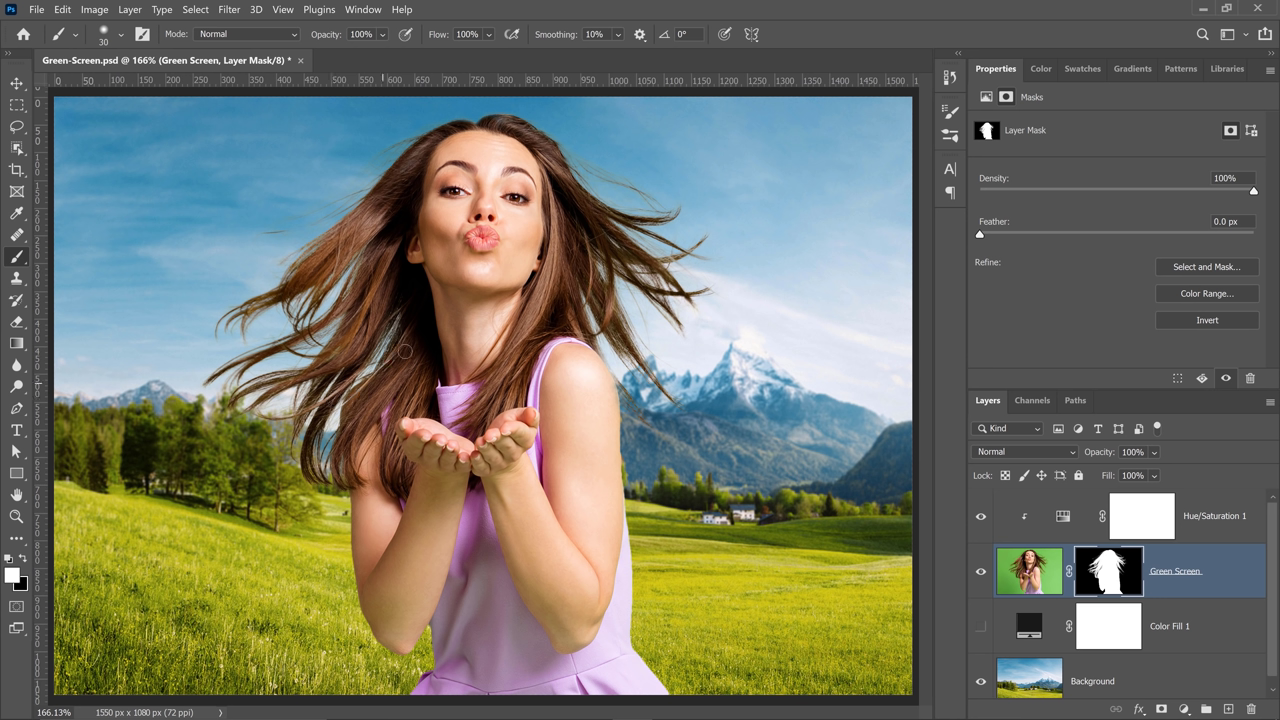
key(bracketleft)
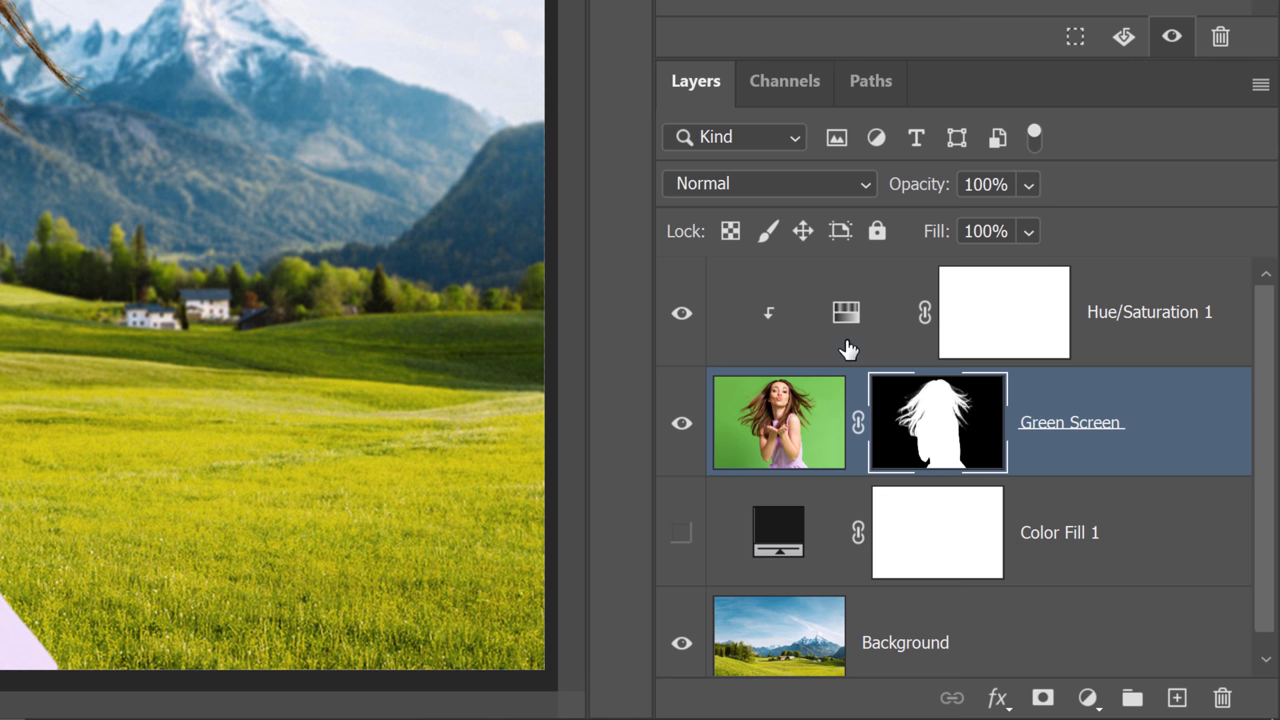
Step: Add a new layer named 'Hair' above Hue/Saturation 1 and clip it with Ctrl+Alt+G
click(847, 349)
click(1177, 697)
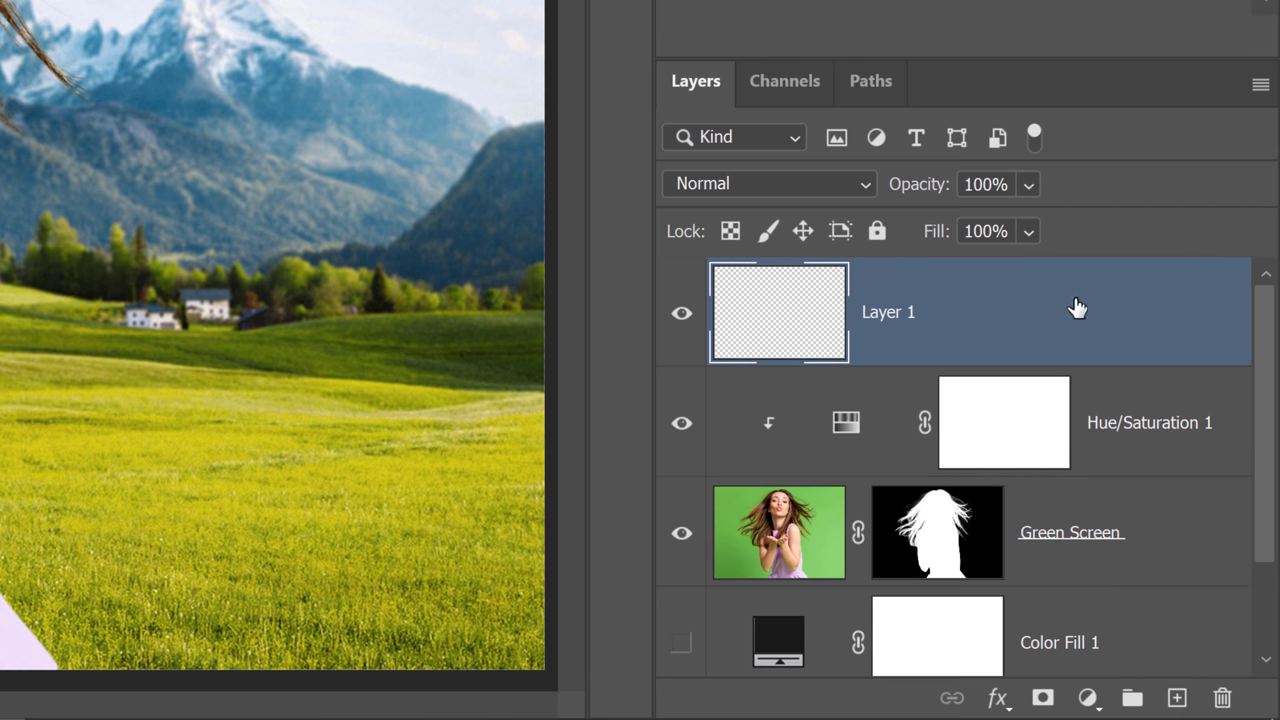
double_click(877, 316)
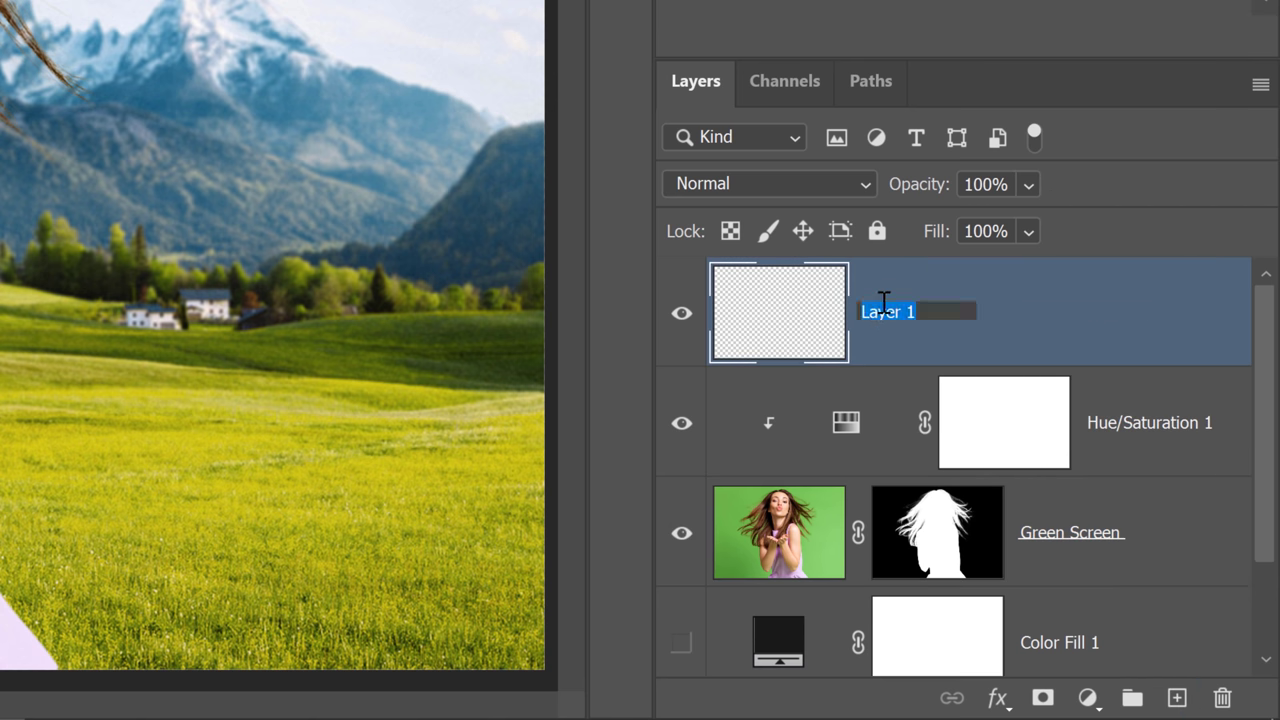
text(Hair)
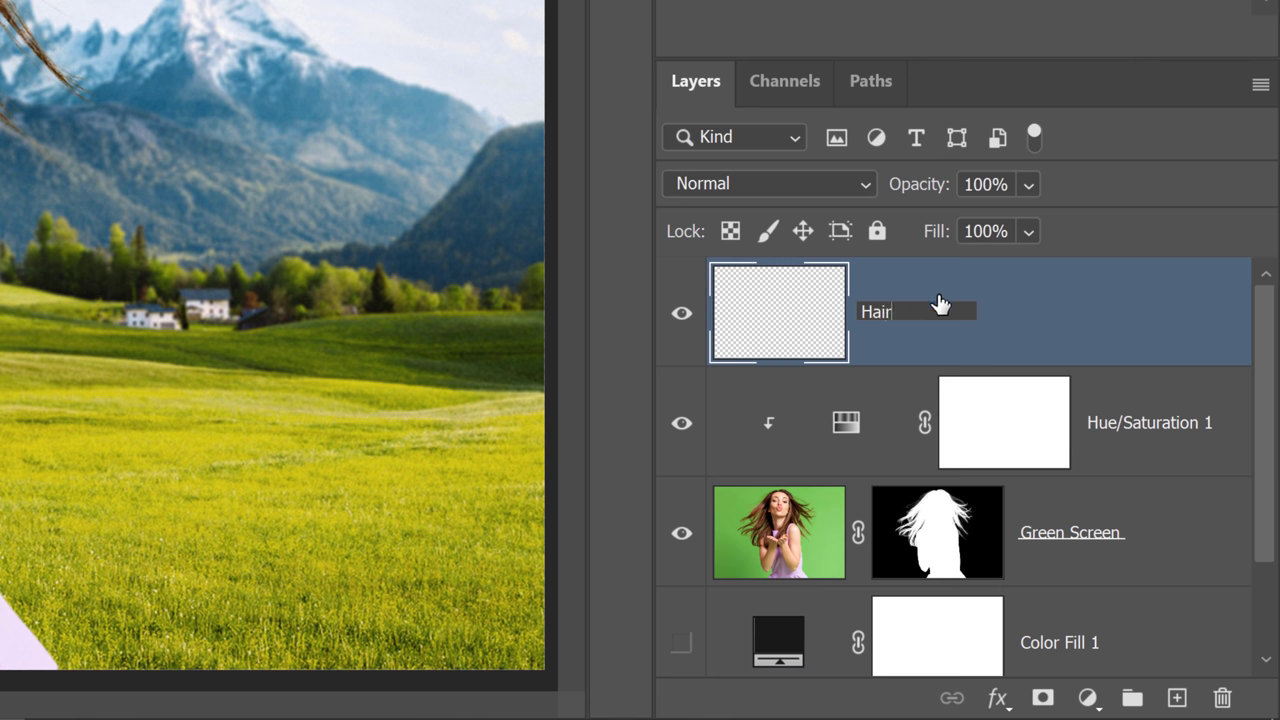
key(Return)
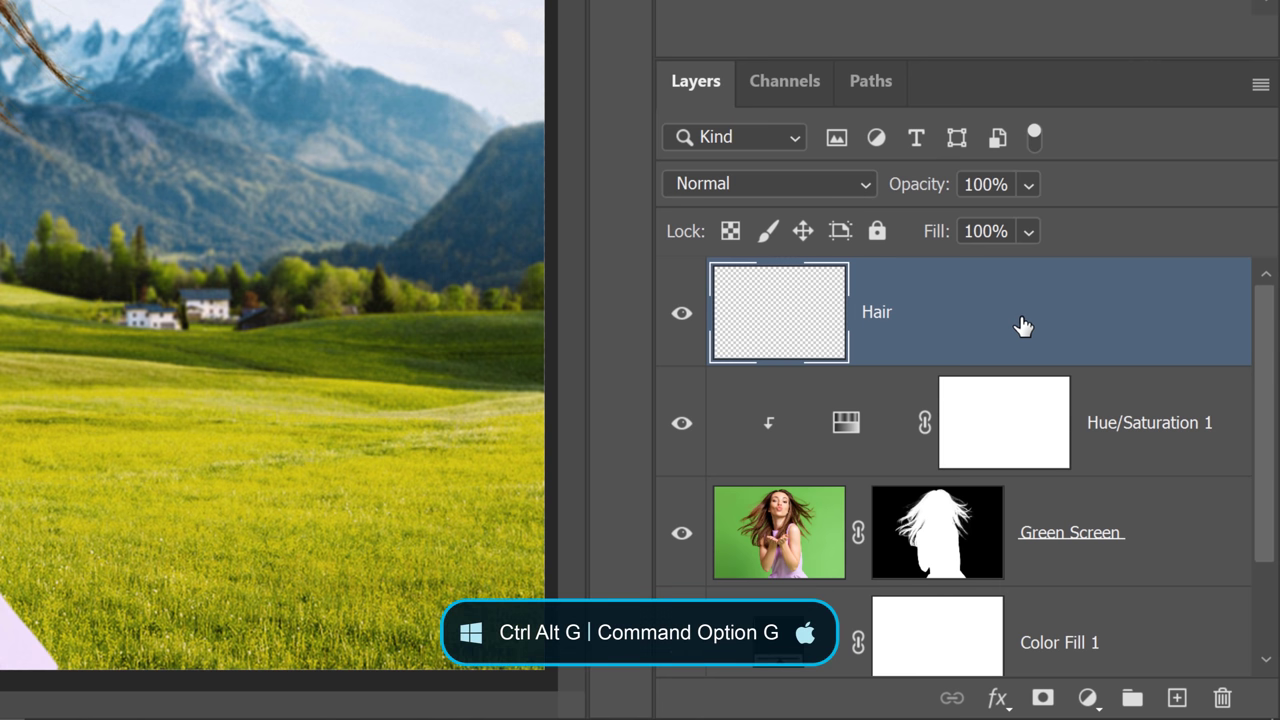
key(ctrl+alt+g)
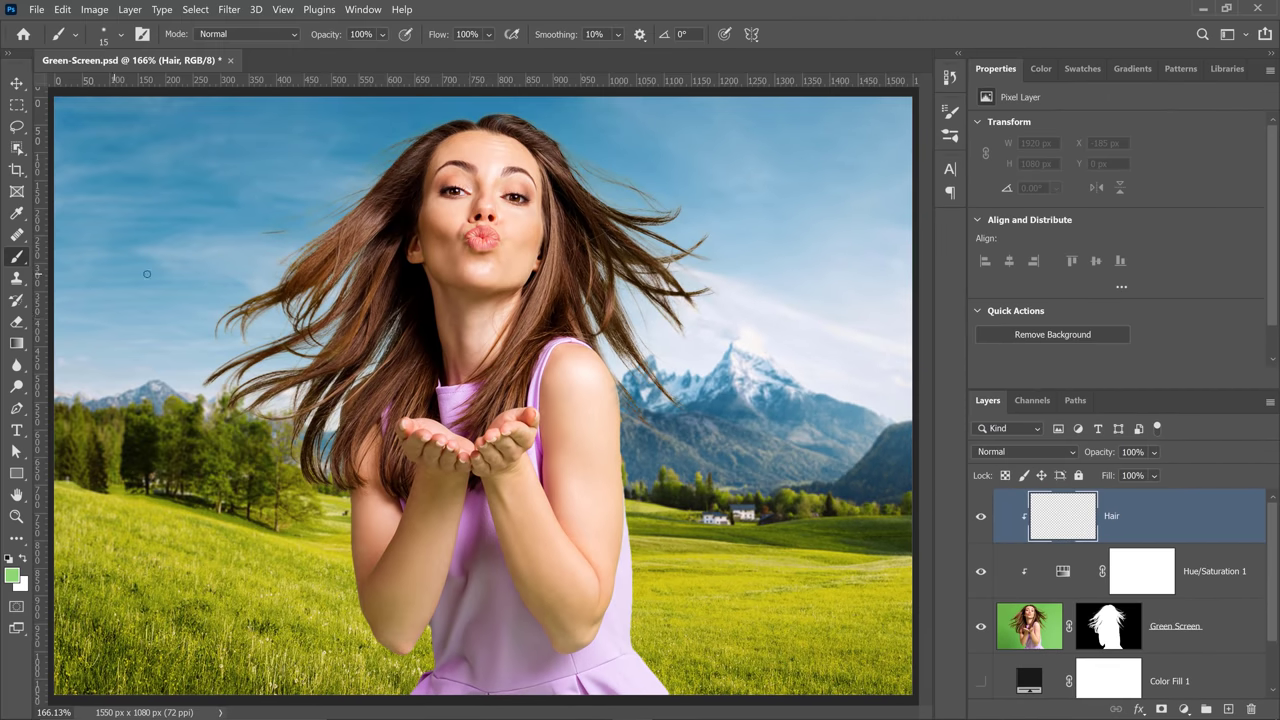
Step: Sample the hair's brown and paint flyaway strands over the crown with a 125 brush
key(alt)
alt+click(329, 256)
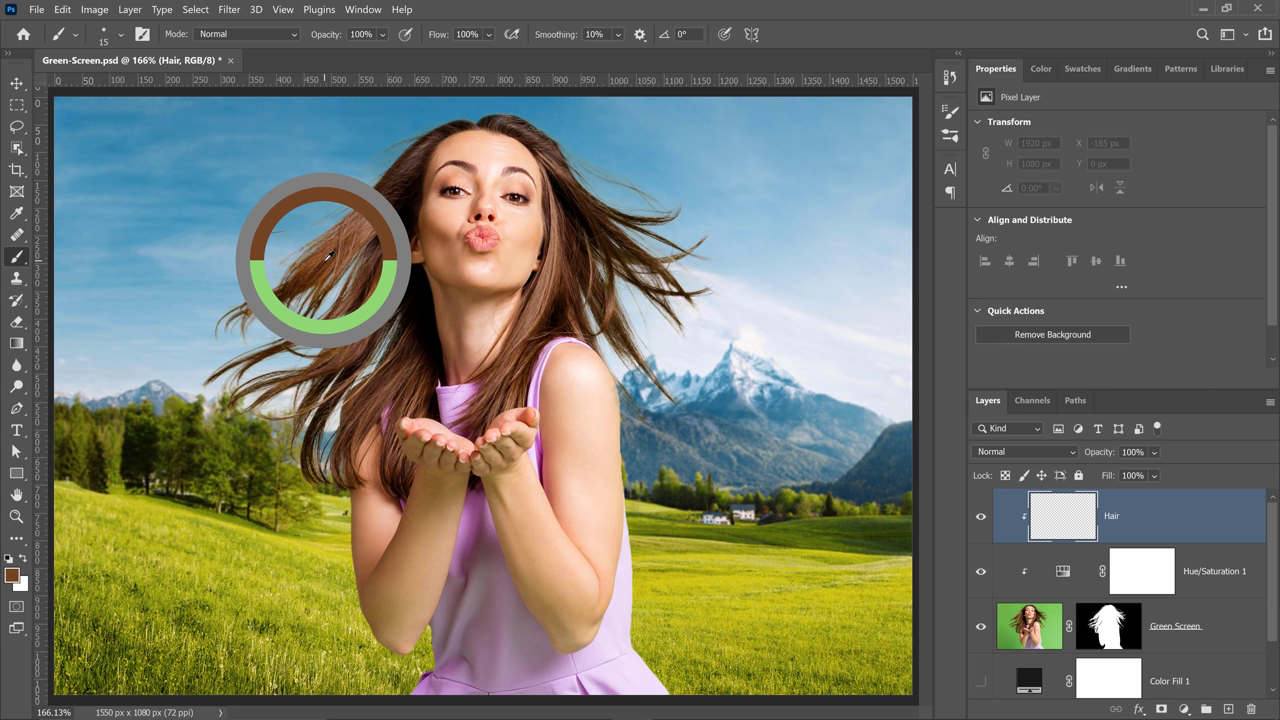
drag(328, 255, 327, 260)
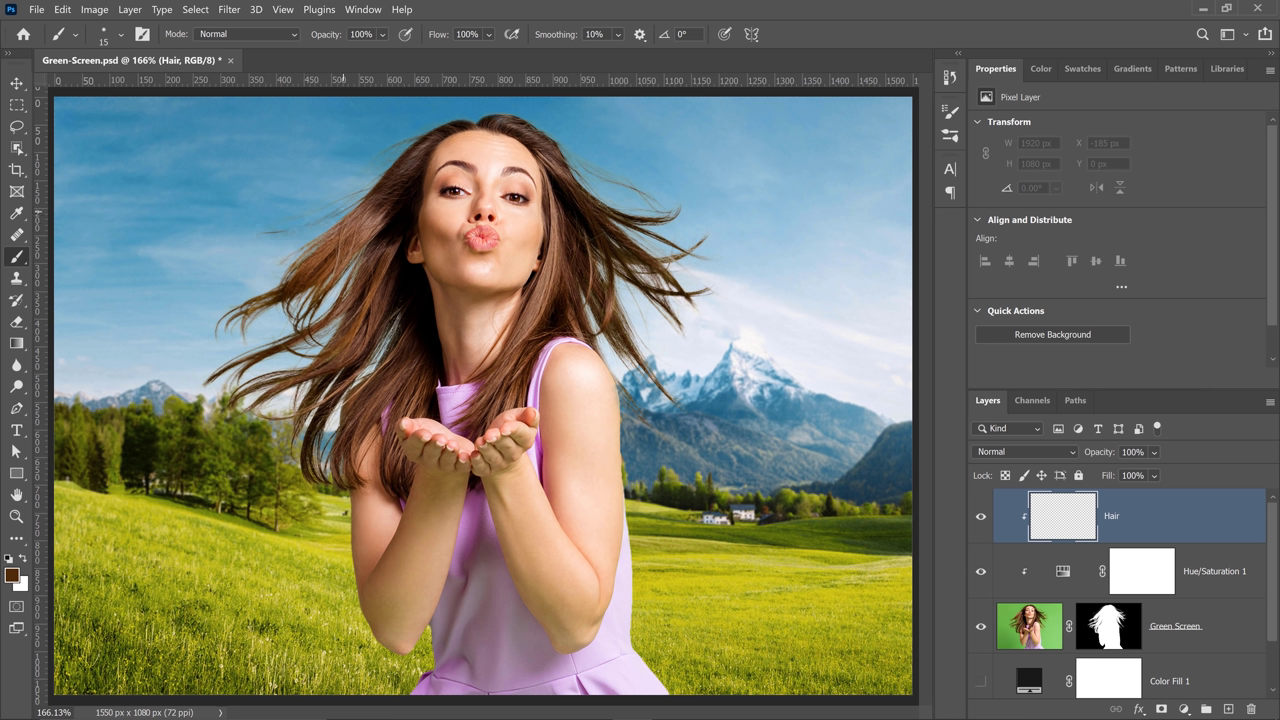
drag(346, 202, 266, 230)
key(bracketright)
key(bracketright)
key(bracketright)
key(bracketright)
key(bracketright)
key(bracketright)
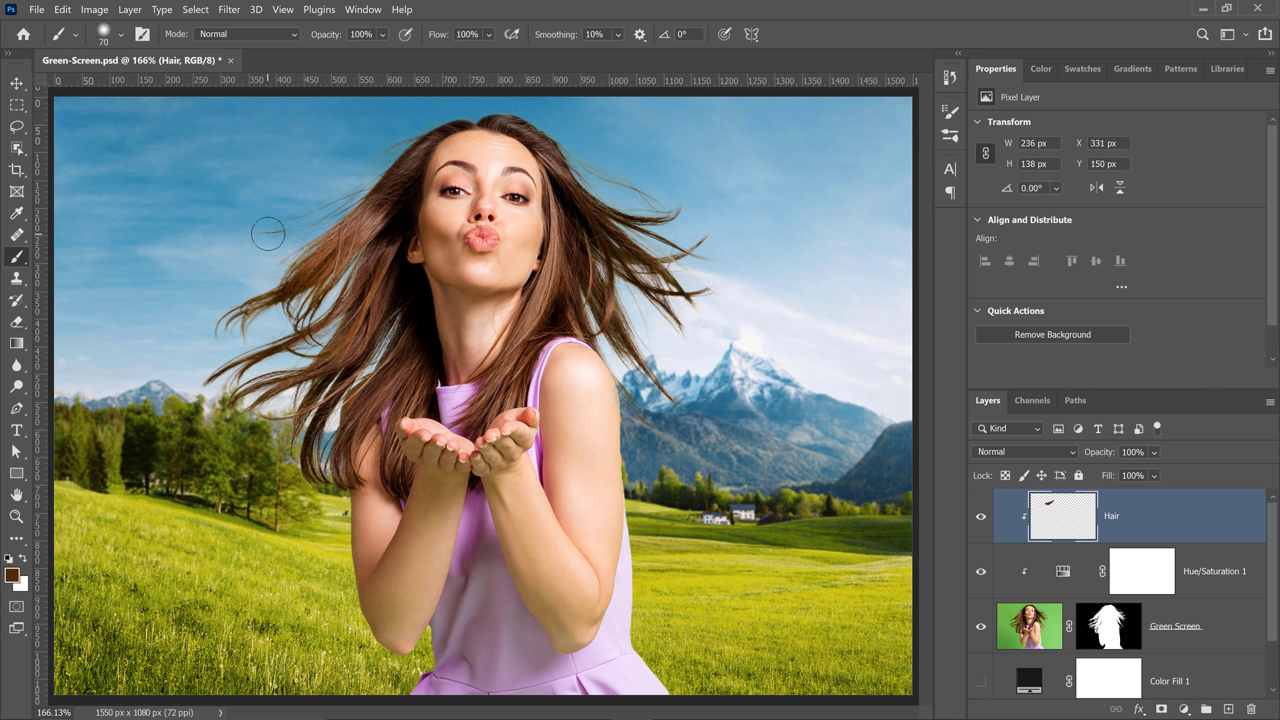
key(bracketright)
key(bracketright)
key(bracketright)
key(bracketright)
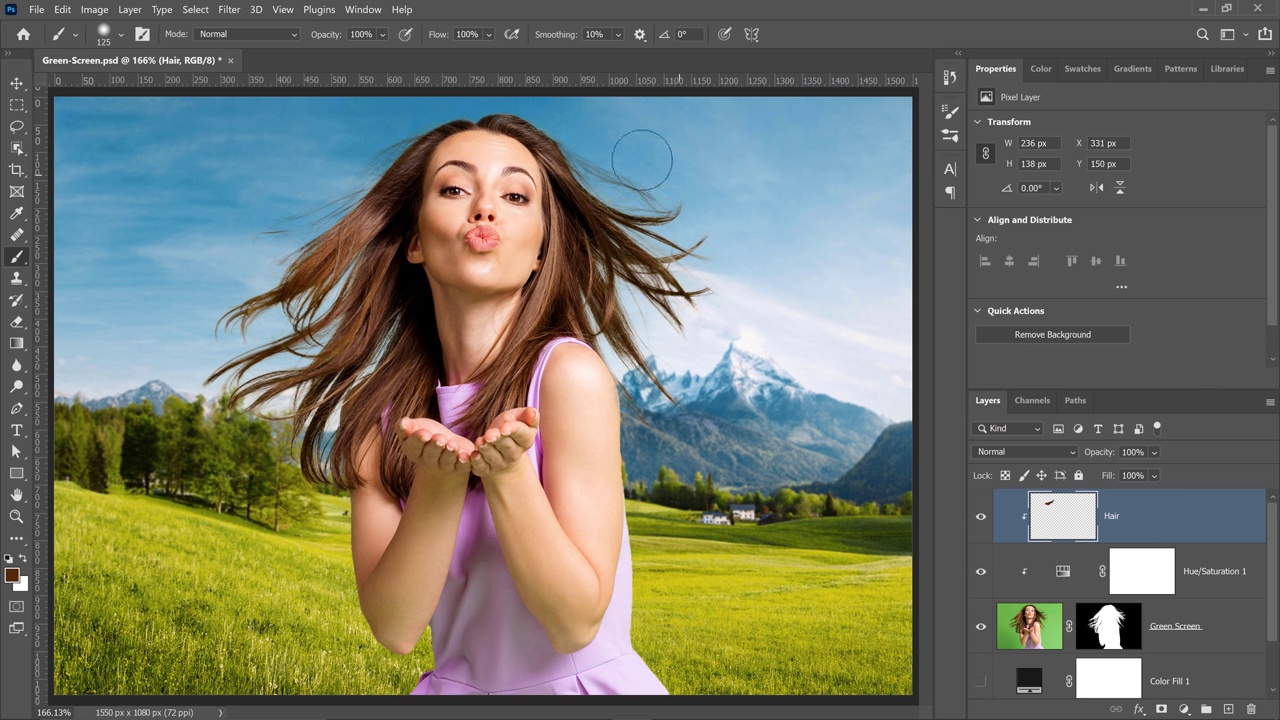
mouse_move(642, 160)
mouse_down()
mouse_move(594, 114)
mouse_move(626, 131)
mouse_move(460, 170)
mouse_up()
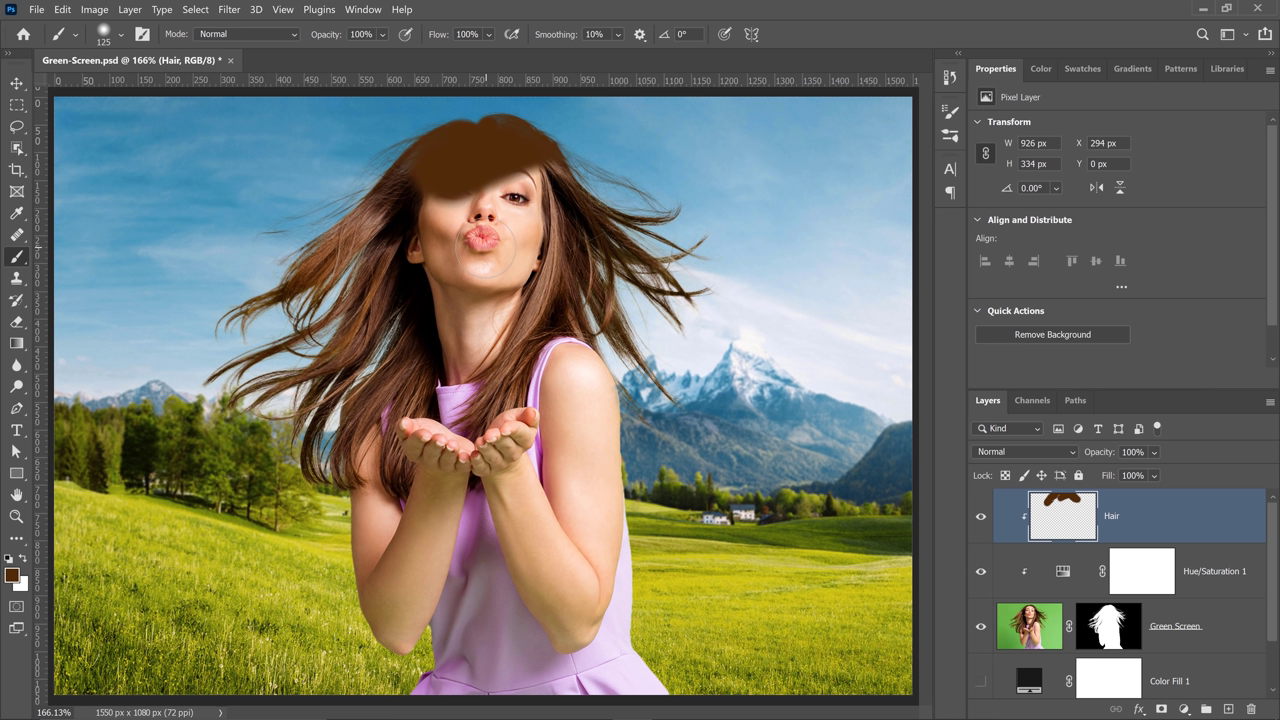
mouse_move(490, 250)
mouse_down()
mouse_move(455, 225)
mouse_move(443, 194)
mouse_move(457, 160)
mouse_move(497, 185)
mouse_move(525, 145)
mouse_move(445, 185)
mouse_up()
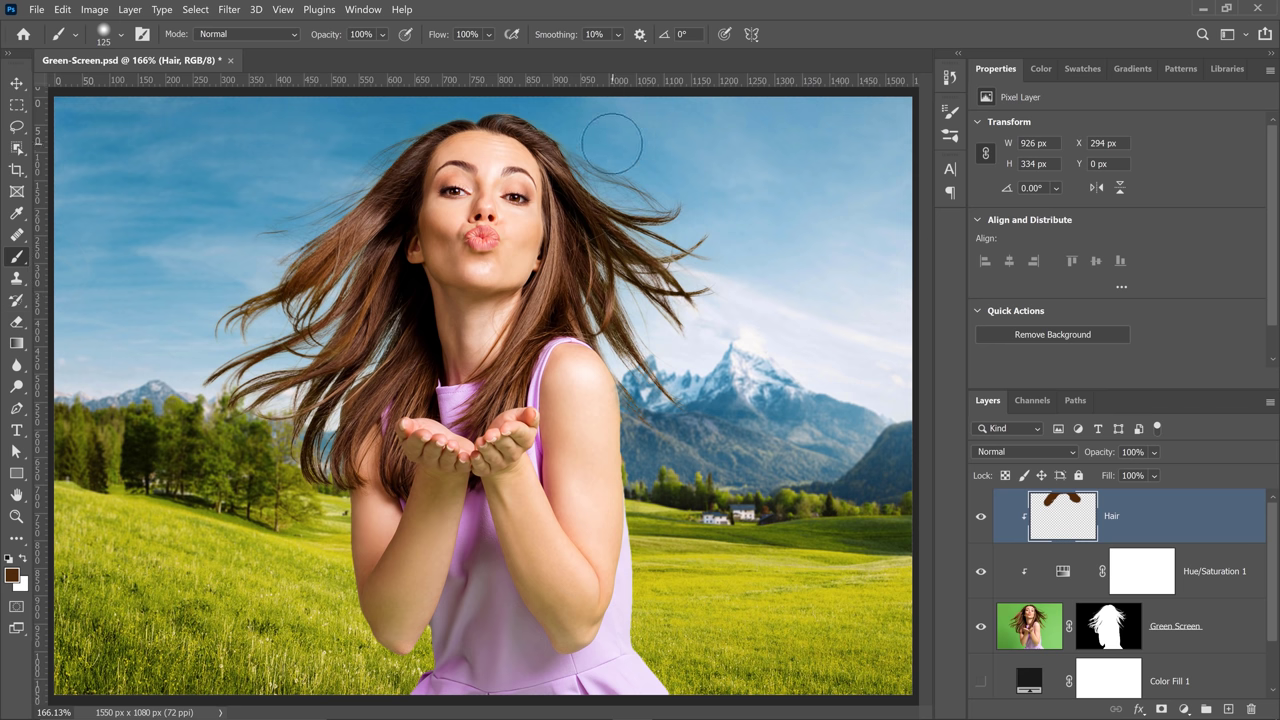
mouse_move(597, 120)
mouse_down()
mouse_move(696, 171)
mouse_move(751, 244)
mouse_up()
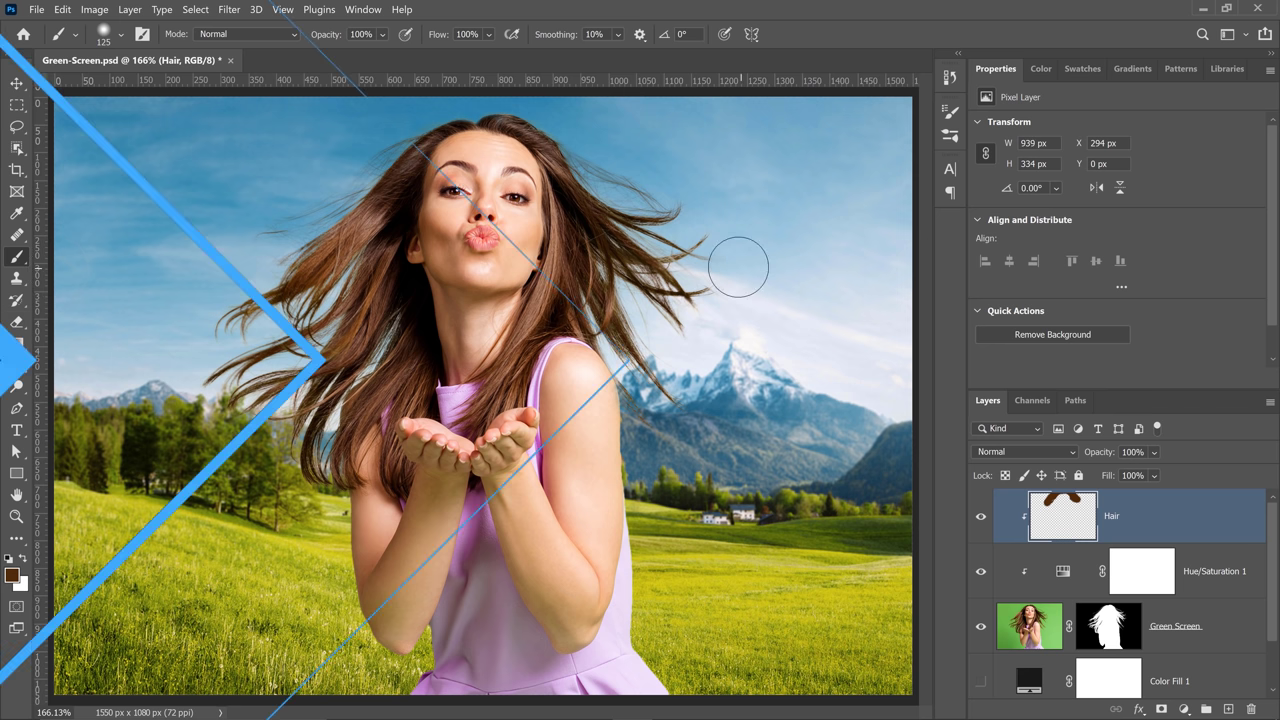